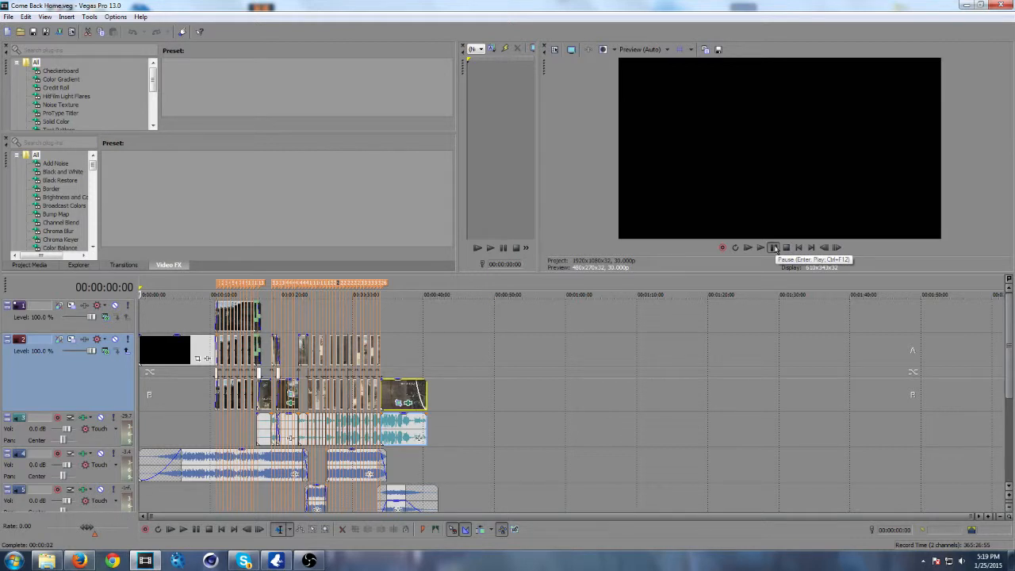
Step: Play the Come Back Home project from its beginning and pause during the title sequence
click(773, 247)
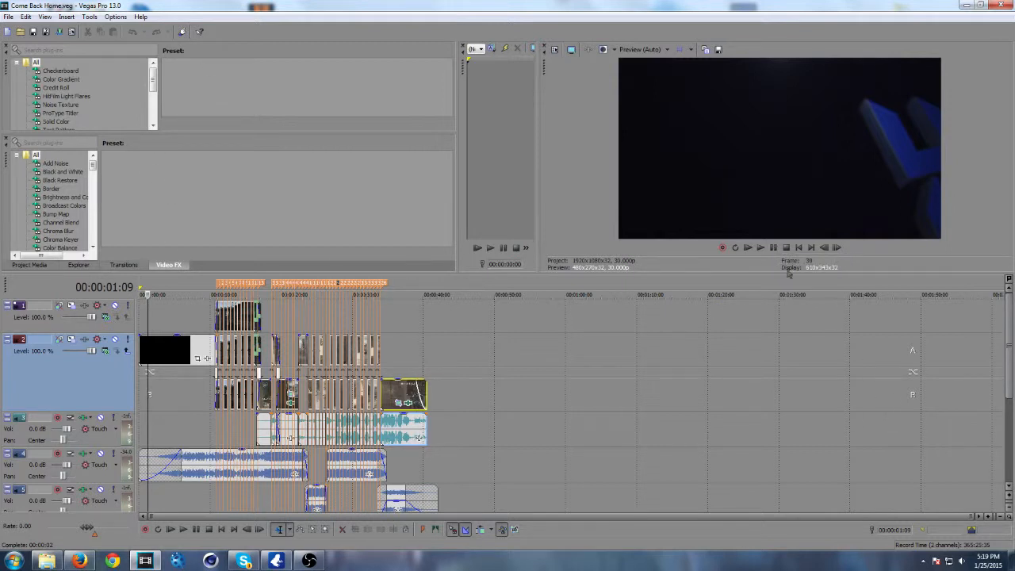
click(759, 247)
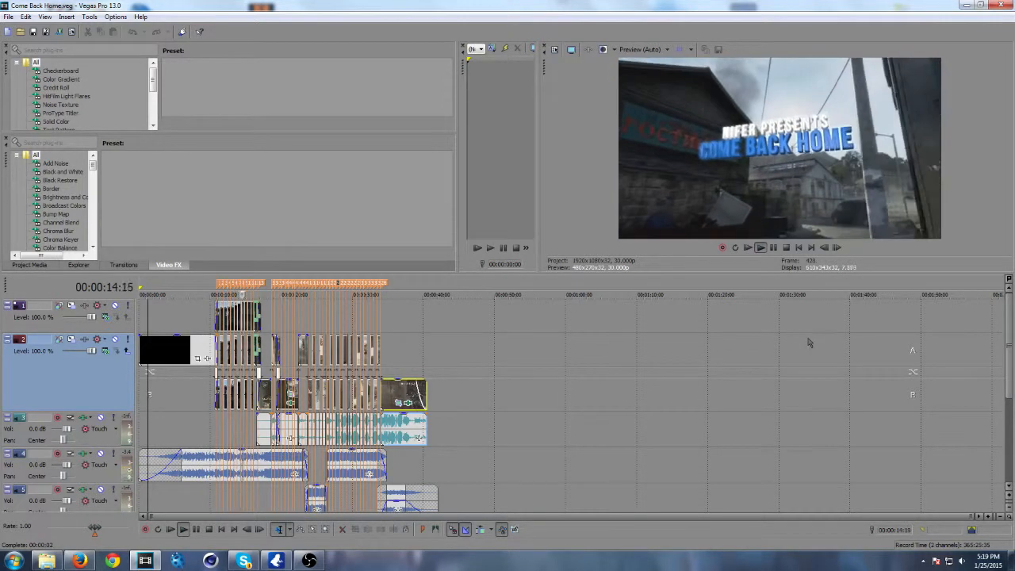
key(Return)
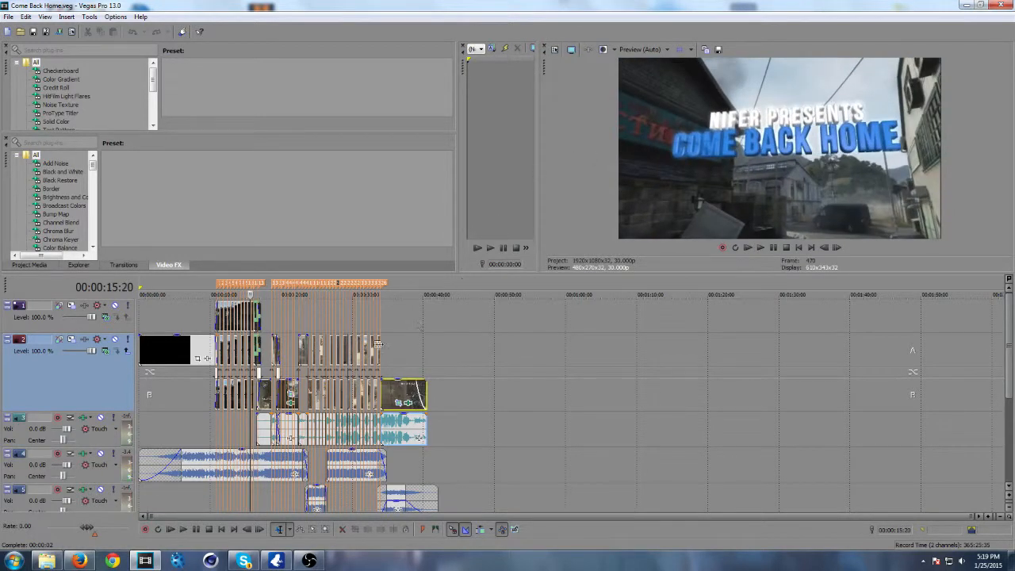
Step: Go to the first marker and step forward frame by frame through the title sequence into the gameplay footage
click(217, 285)
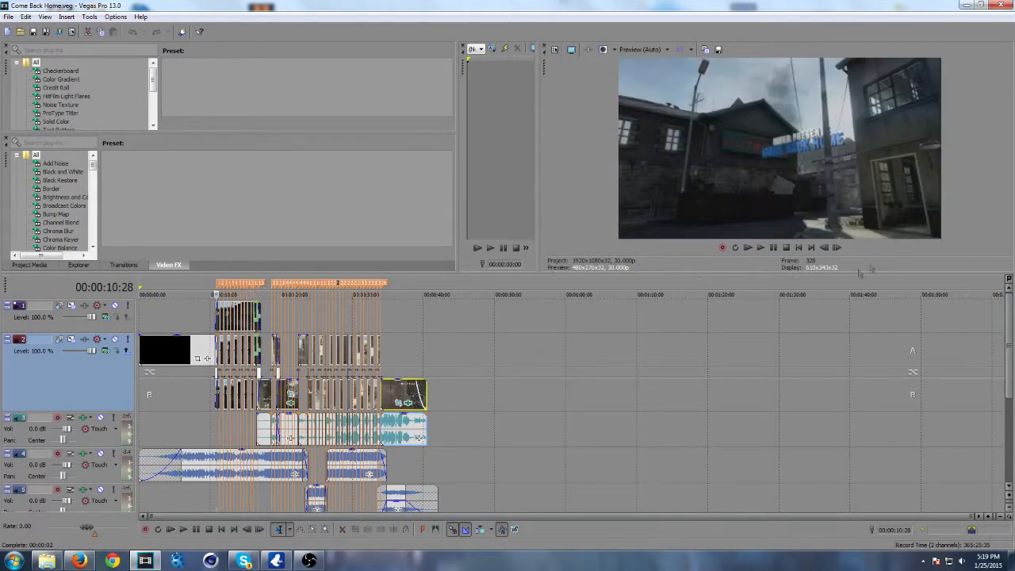
click(838, 248)
click(839, 248)
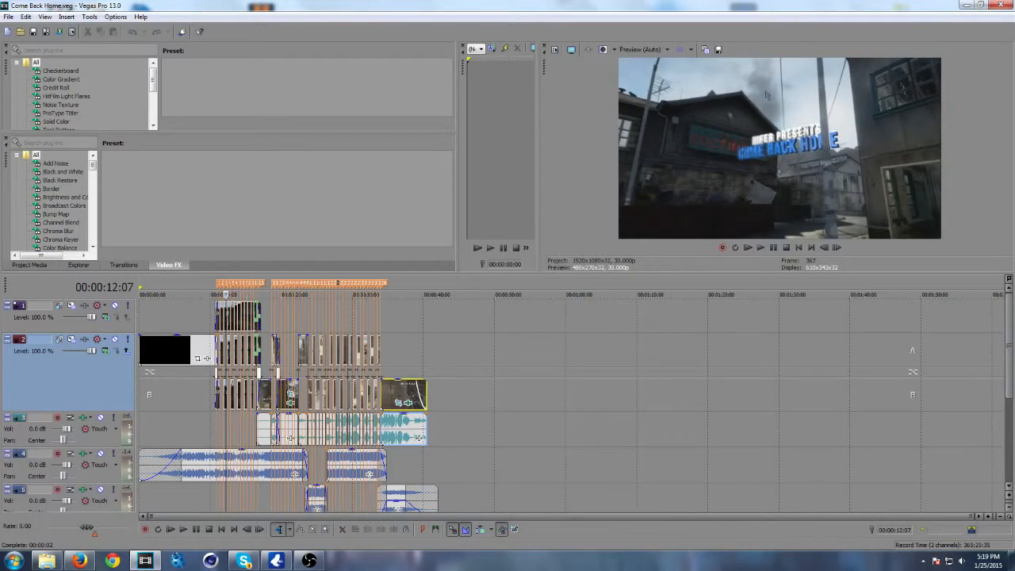
click(837, 249)
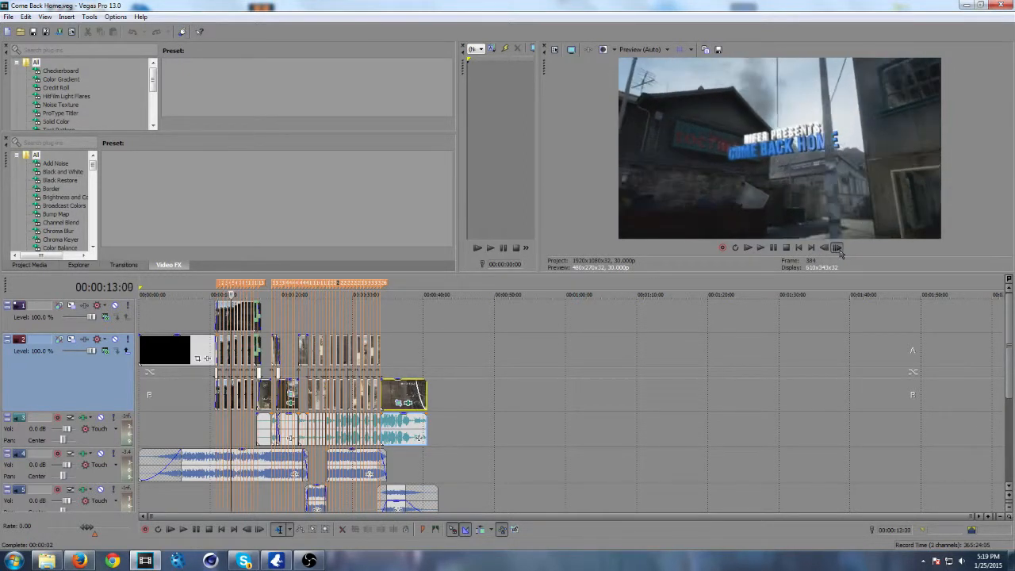
click(837, 248)
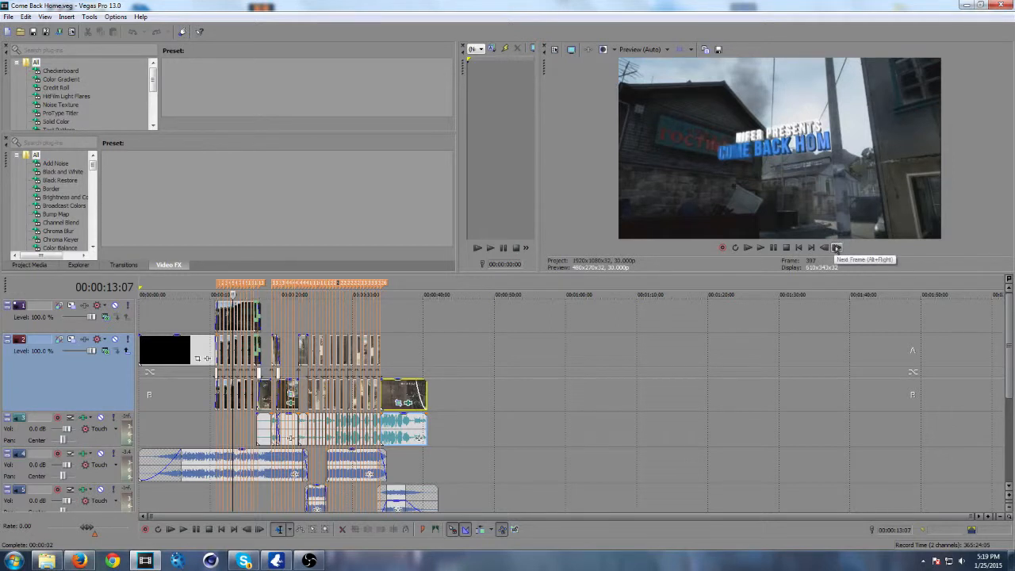
click(837, 248)
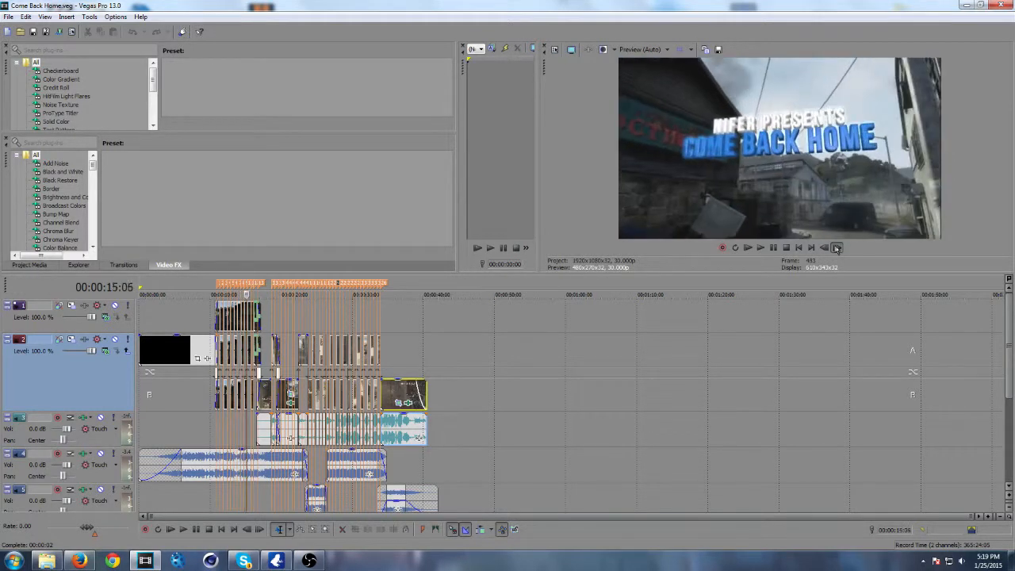
click(837, 248)
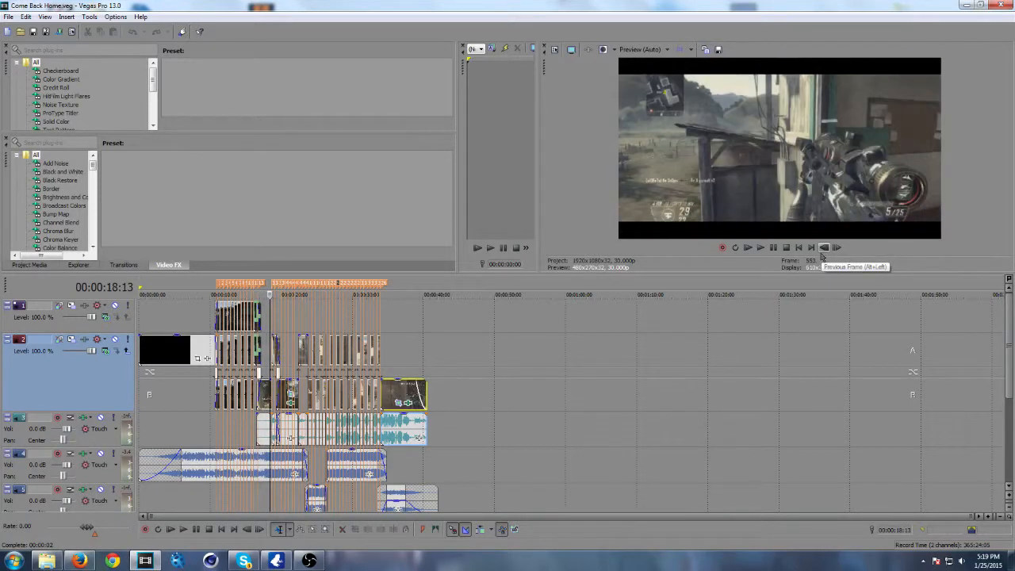
Step: Step backward from the gameplay footage into the title sequence, and step back and forth to examine the camera motion
click(824, 248)
click(824, 248)
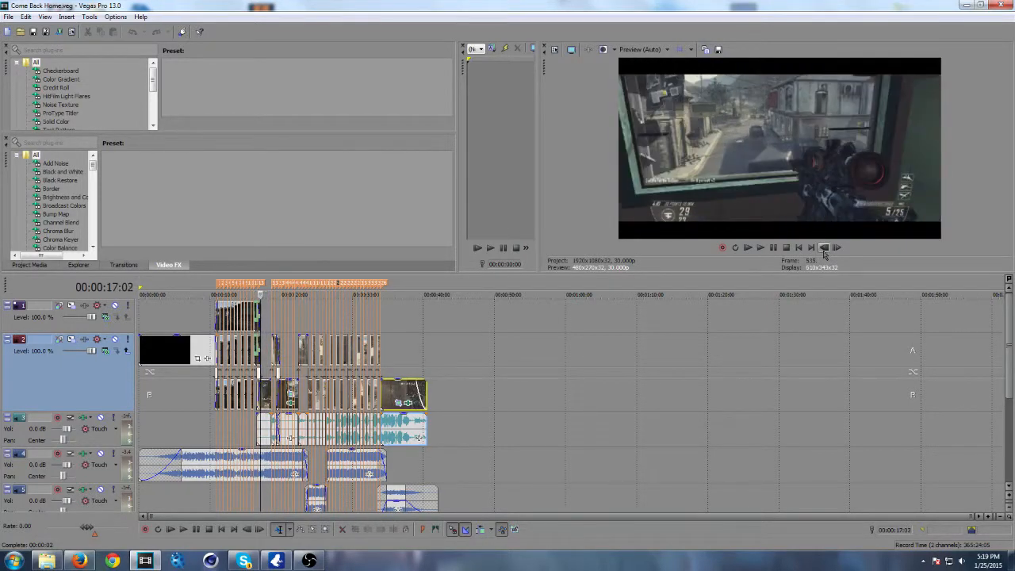
click(823, 249)
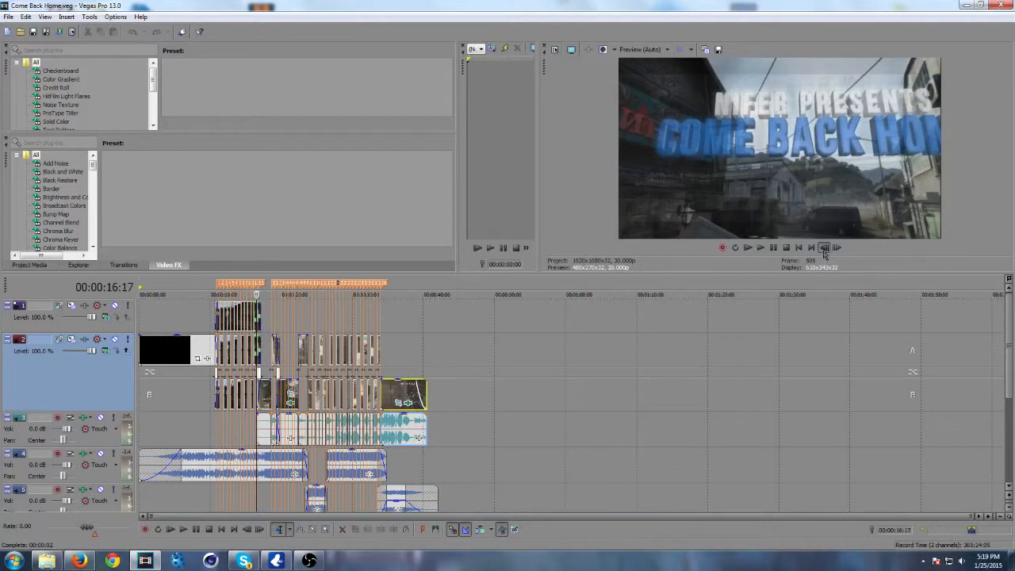
click(823, 248)
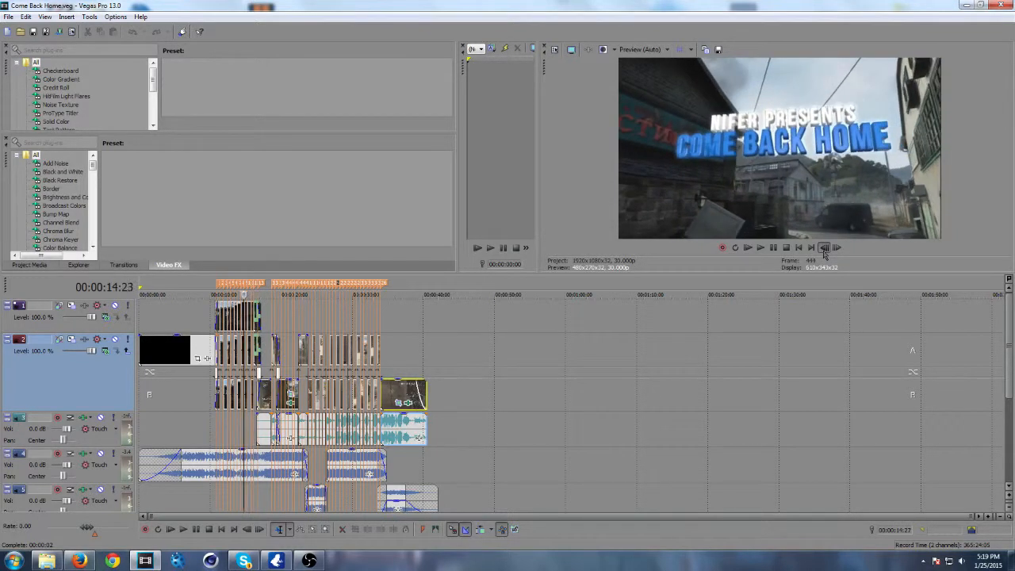
click(824, 248)
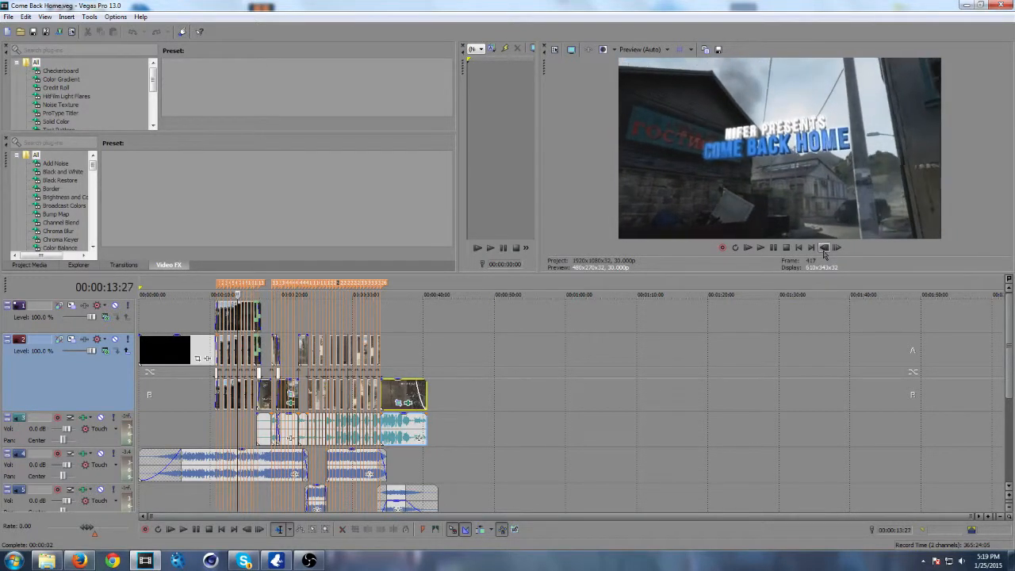
click(824, 248)
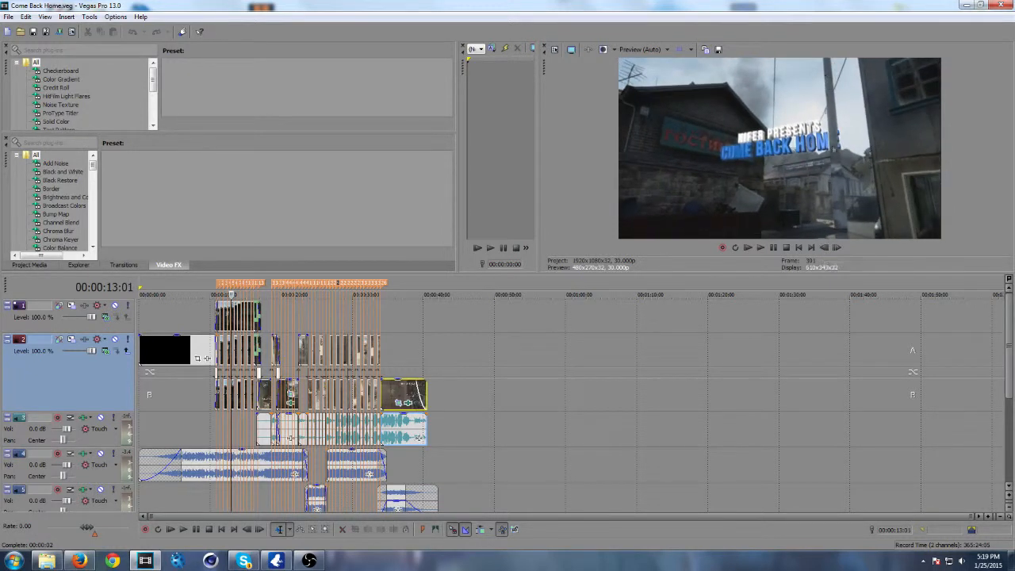
click(836, 247)
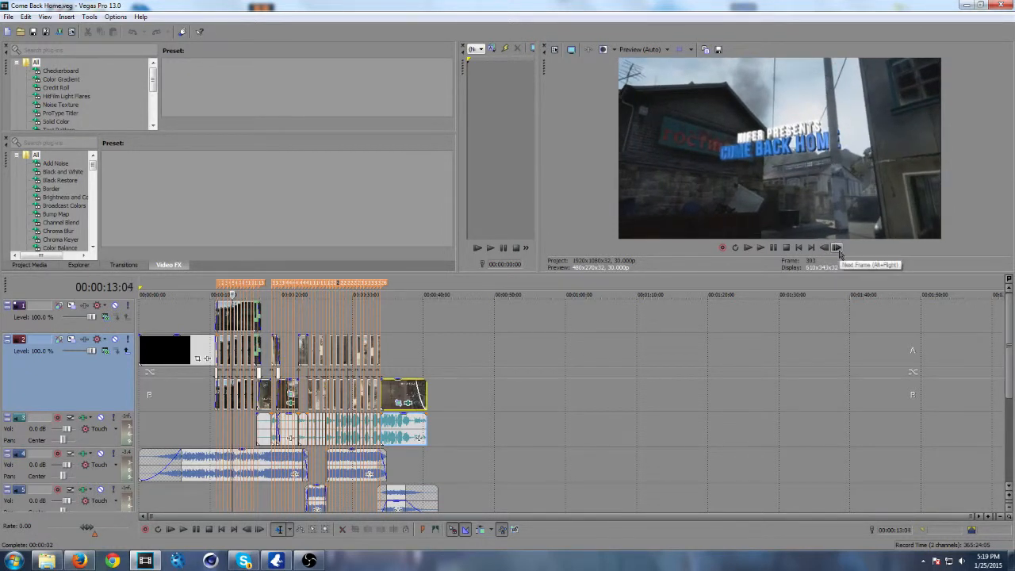
click(836, 247)
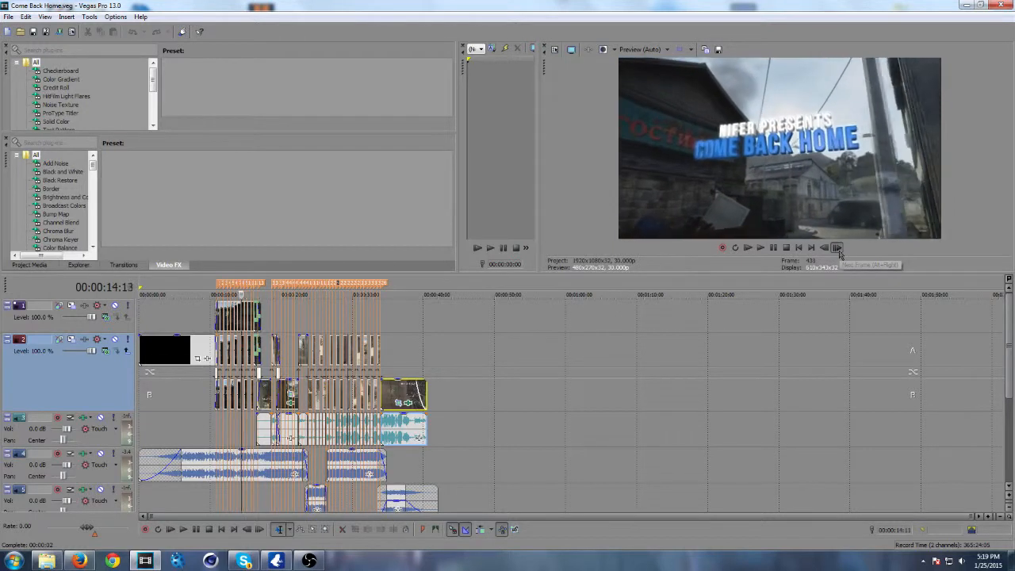
click(824, 247)
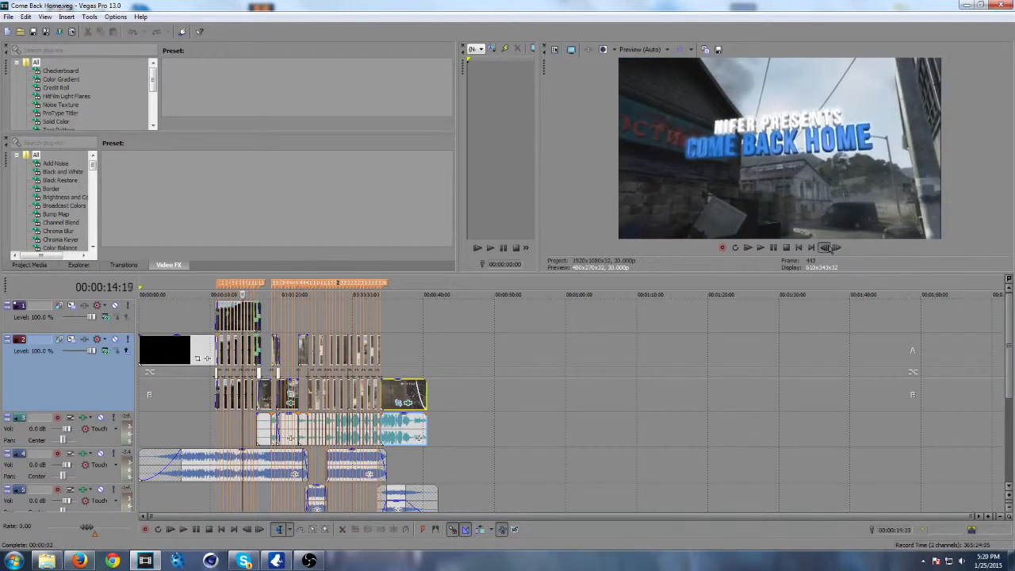
click(825, 247)
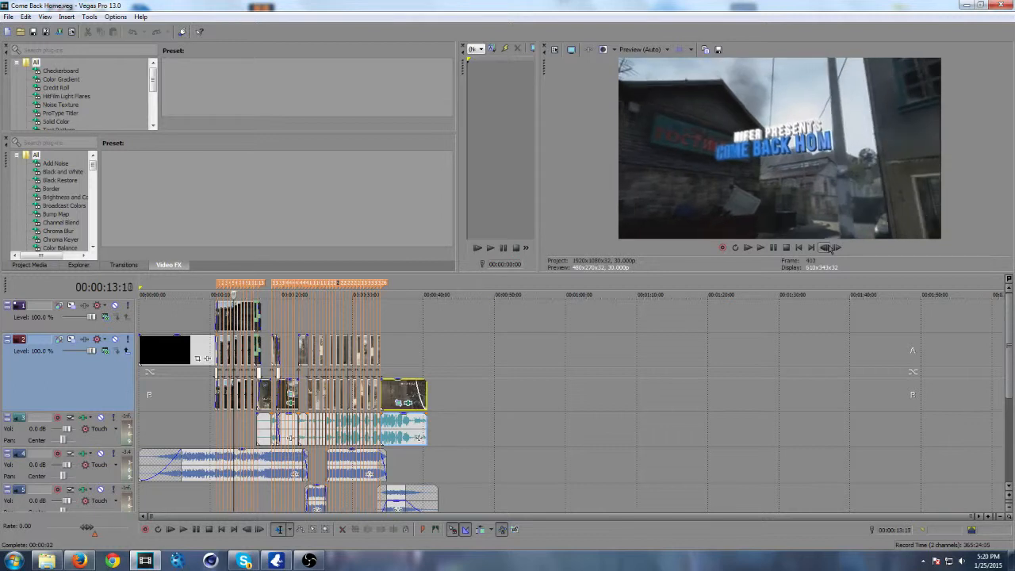
click(836, 248)
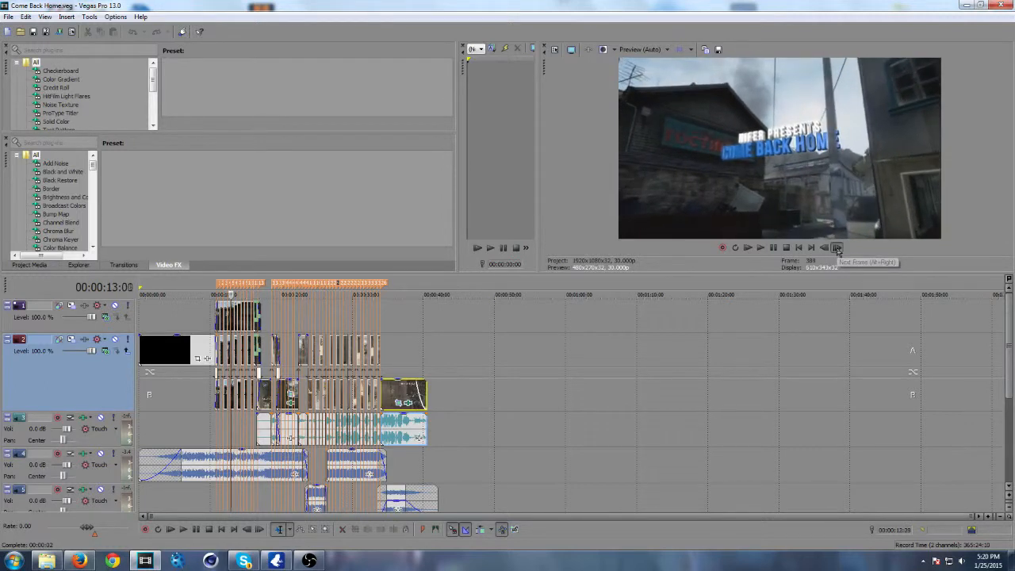
Step: Start a new project and place the road clip from the file explorer at the start of the timeline
click(8, 32)
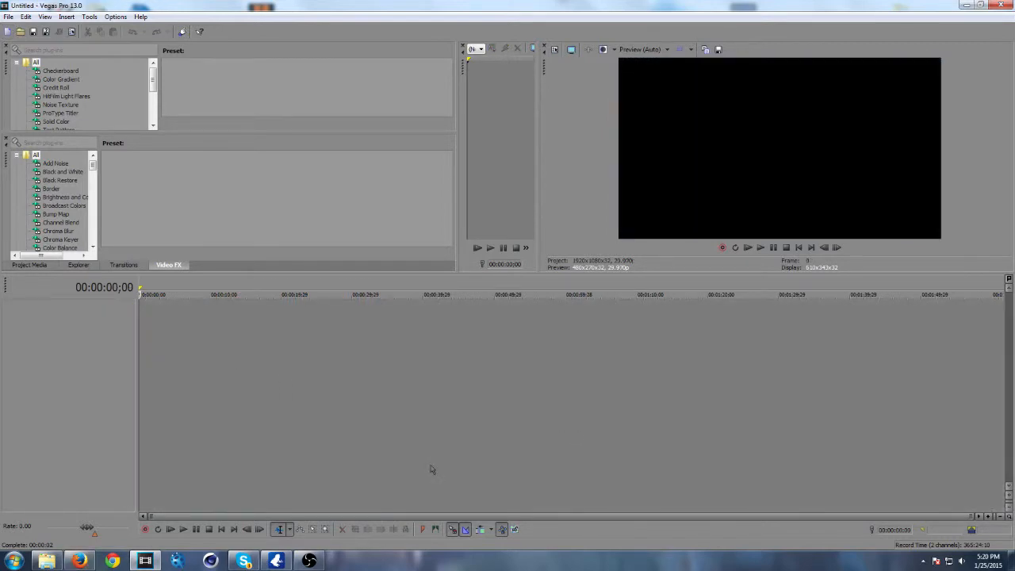
click(47, 560)
drag(529, 349, 496, 411)
drag(536, 478, 154, 325)
click(142, 309)
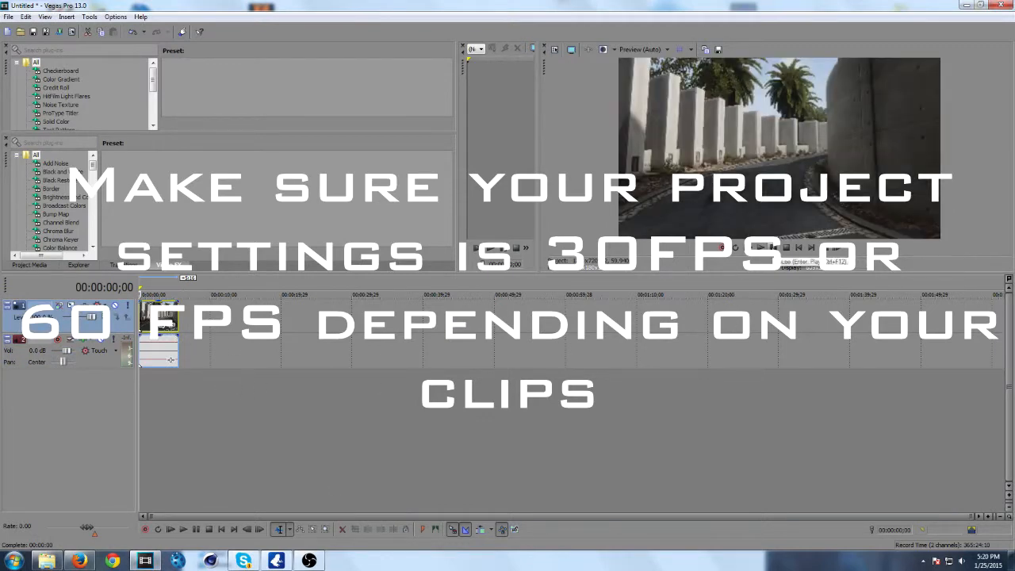
Step: Set the project's video frame size to 1920 by 1080 in the project properties
click(71, 31)
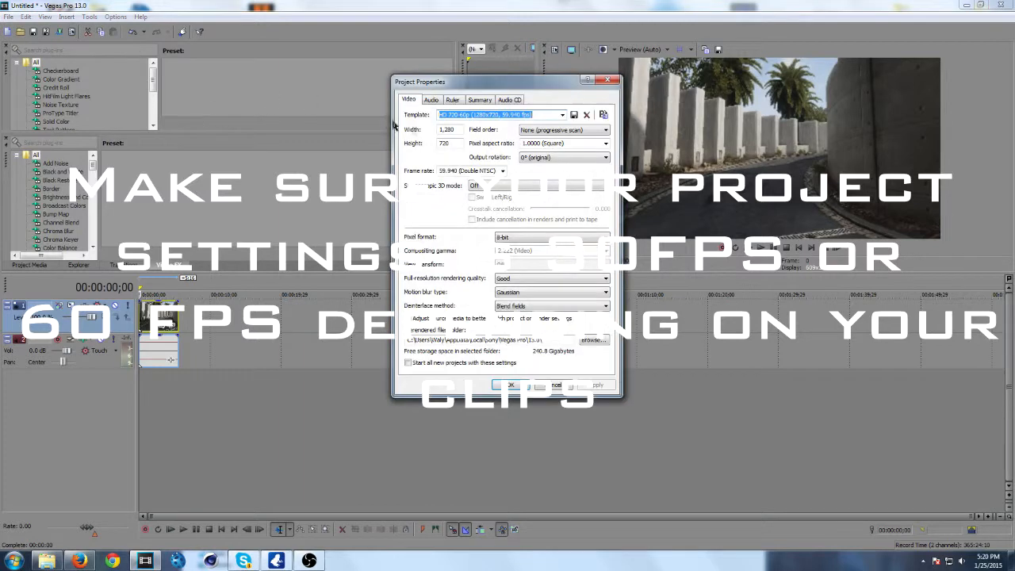
key(Tab)
text(1920)
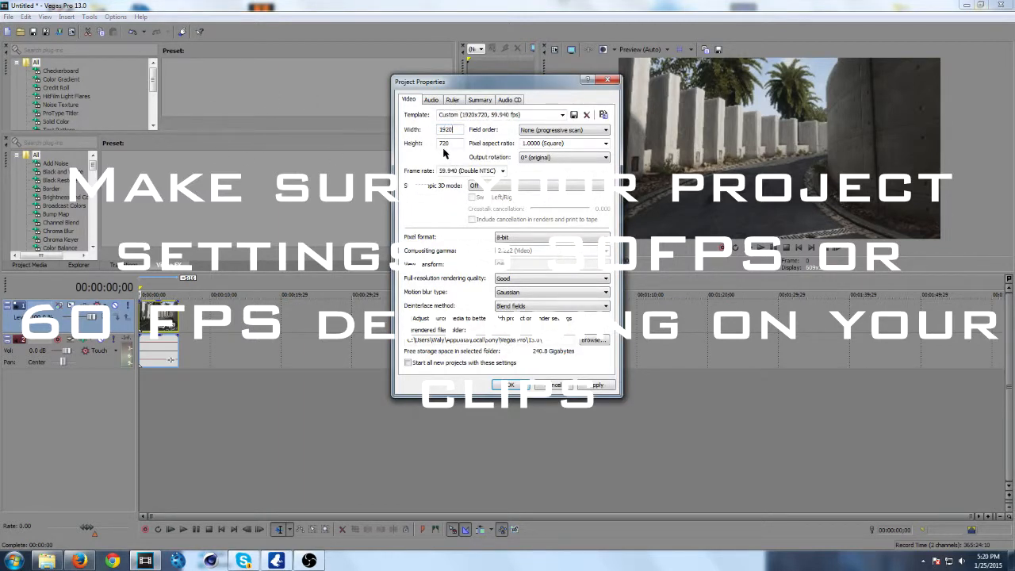
key(Tab)
key(Return)
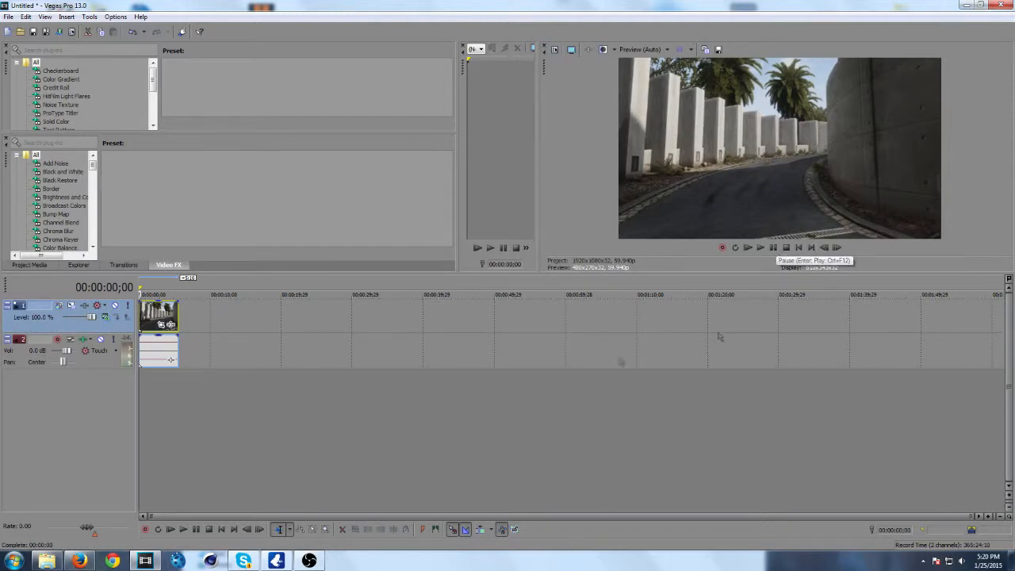
Step: Preview the clip briefly, select the time range over its full length and return the cursor to the start
click(773, 252)
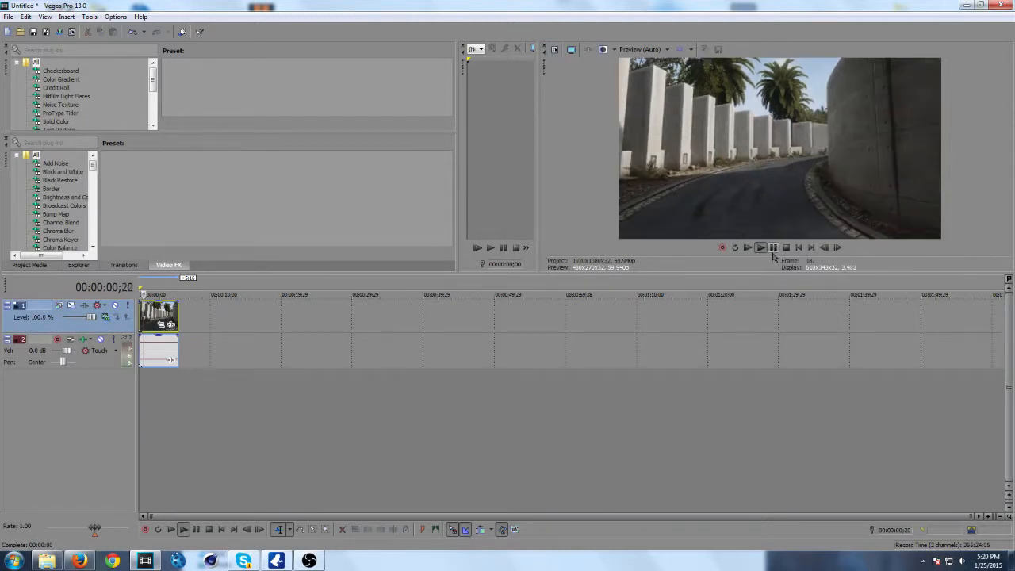
drag(144, 288, 189, 287)
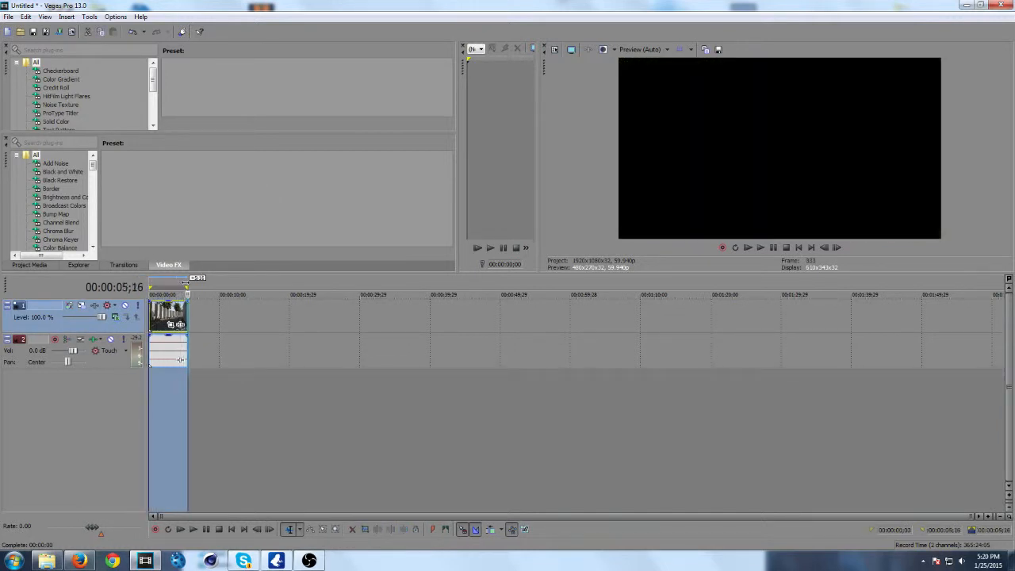
click(150, 283)
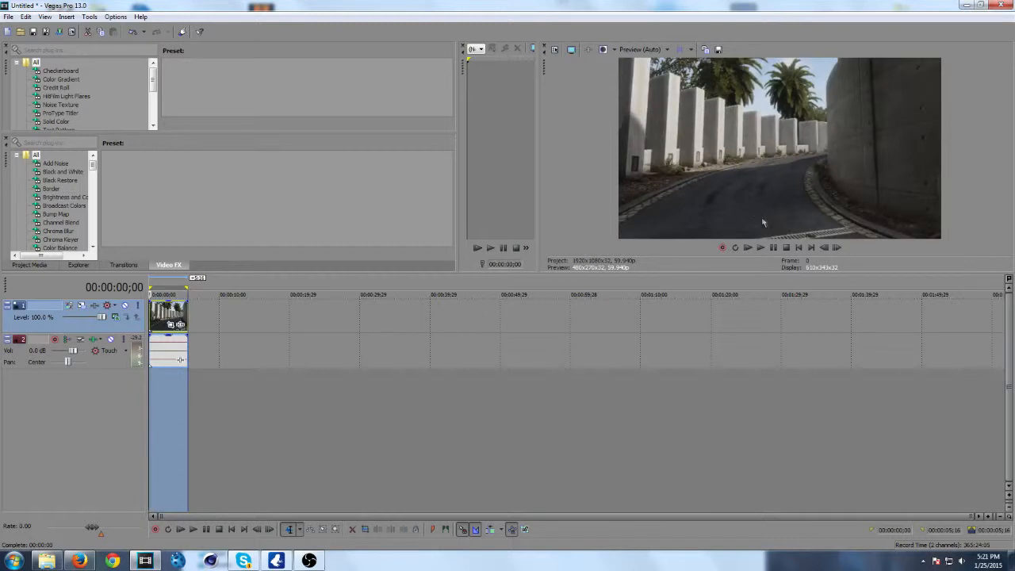
Step: Play the road clip from the start, pausing and resuming to examine its camera motion
click(773, 247)
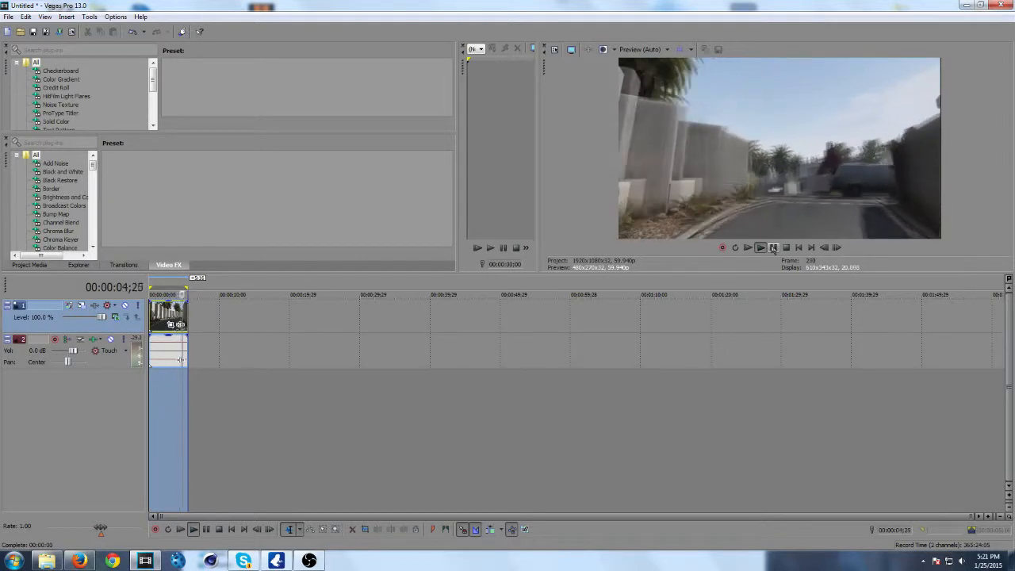
click(784, 248)
click(762, 248)
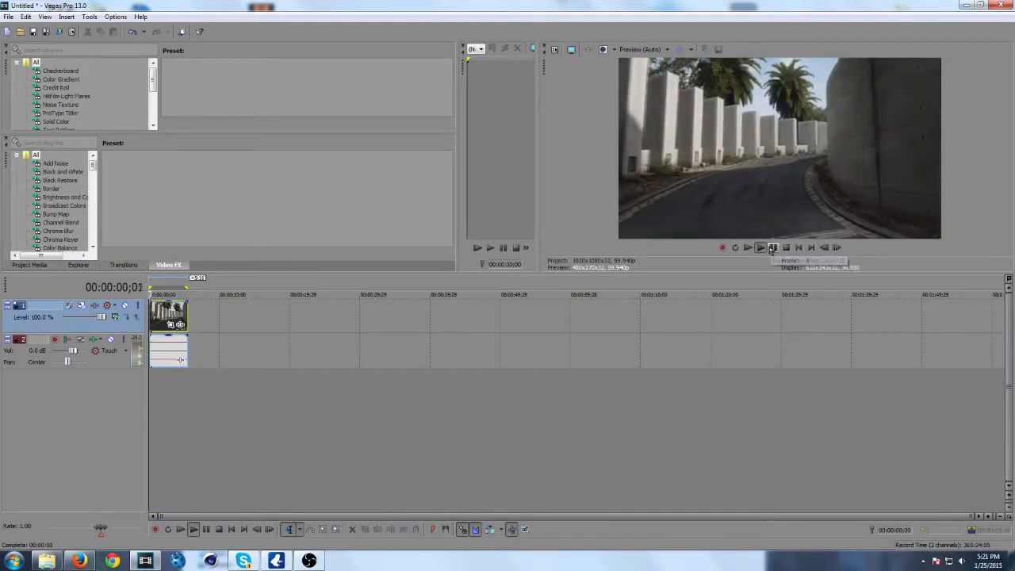
click(772, 248)
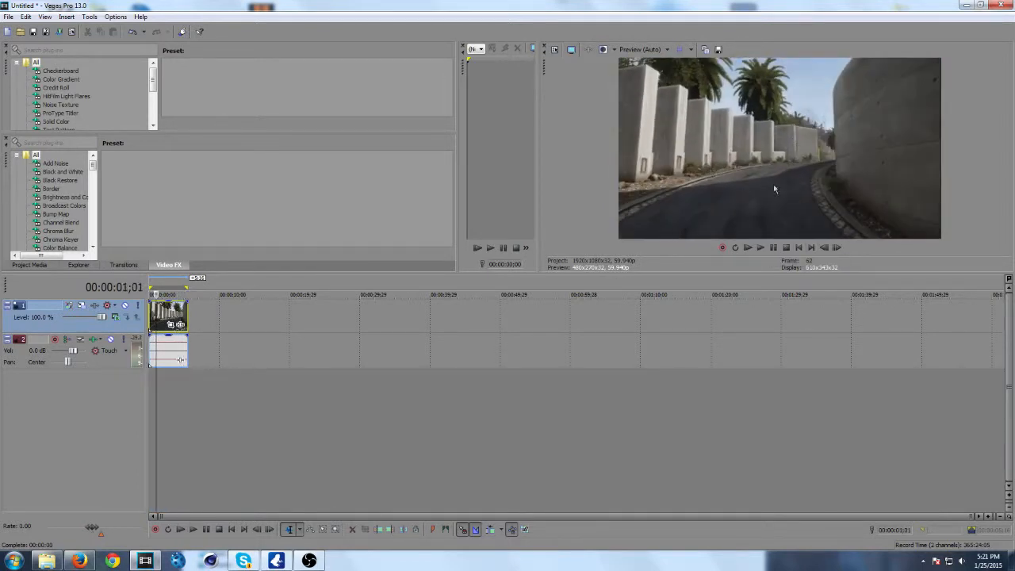
click(760, 247)
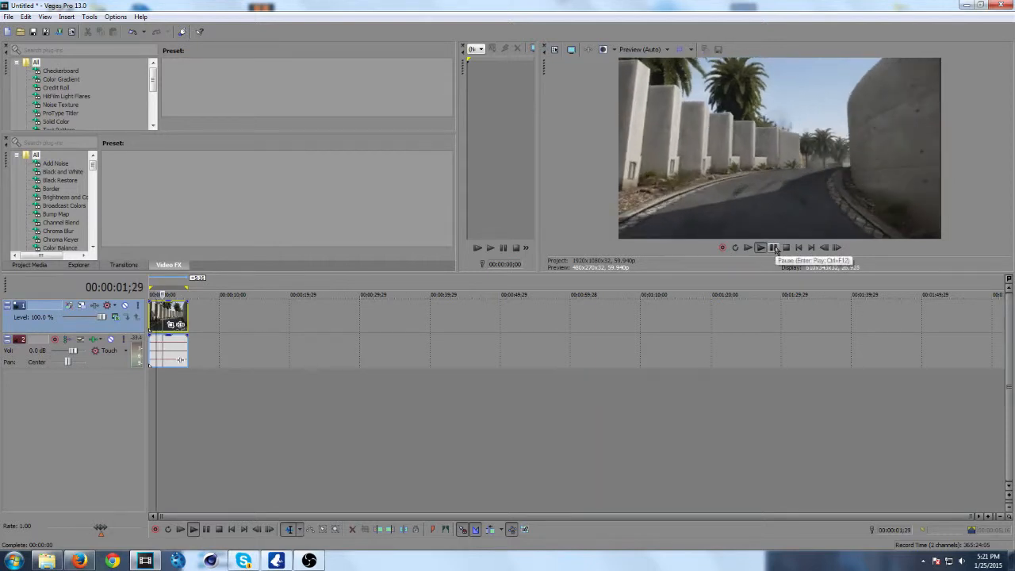
click(776, 249)
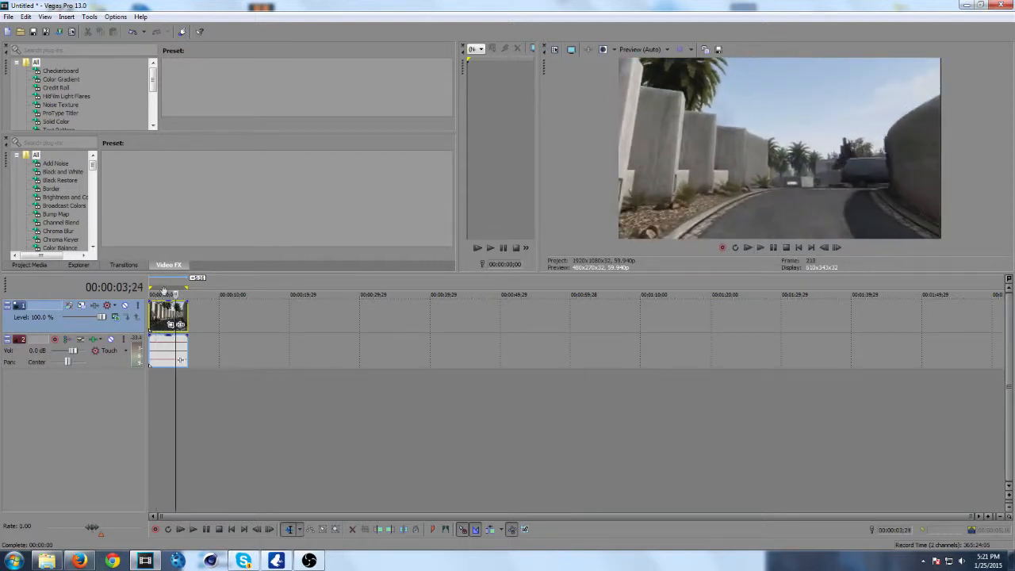
Step: Select the time range over the whole road clip and open the render settings' output location for browsing
drag(187, 283, 117, 280)
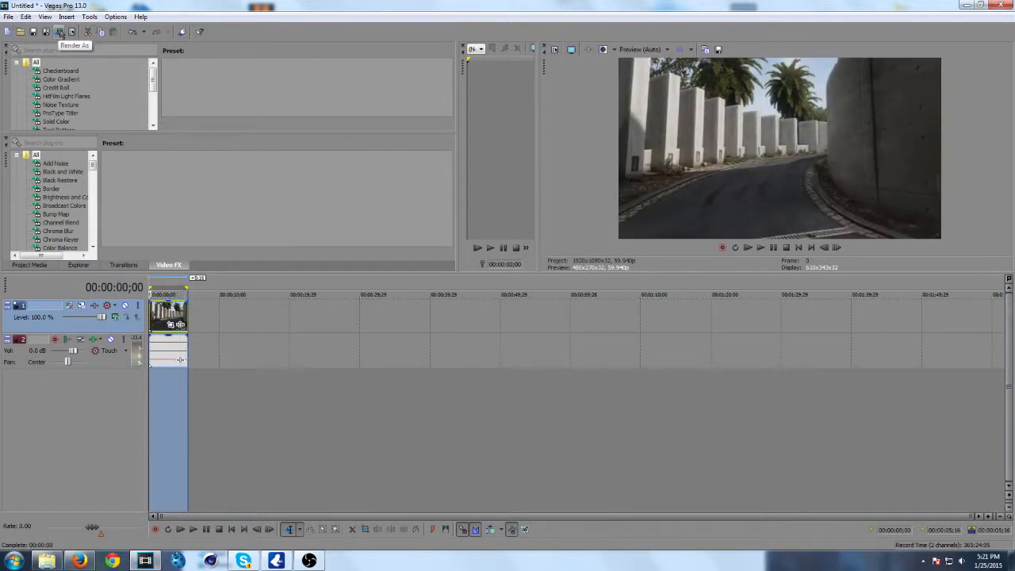
click(61, 32)
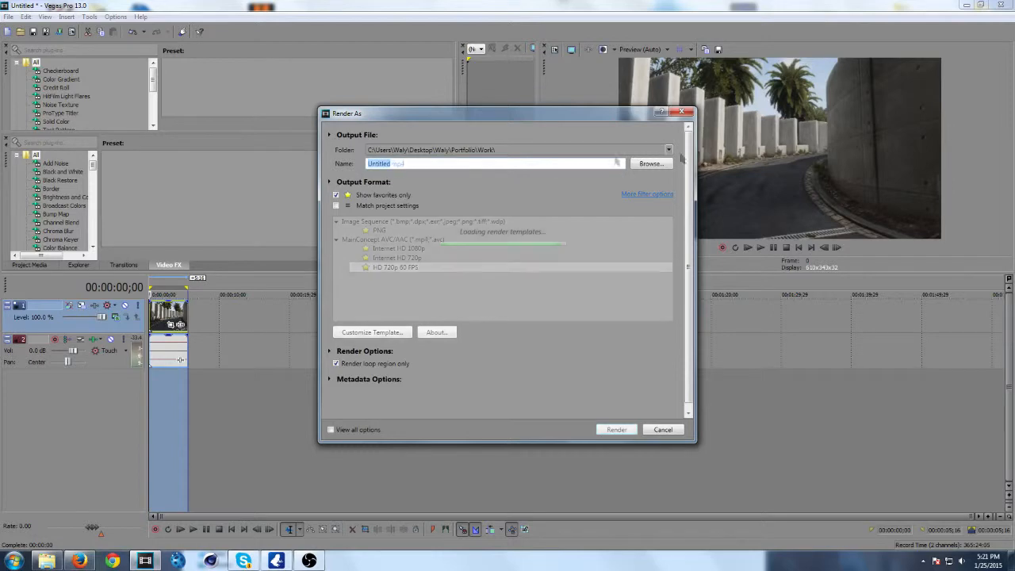
click(649, 165)
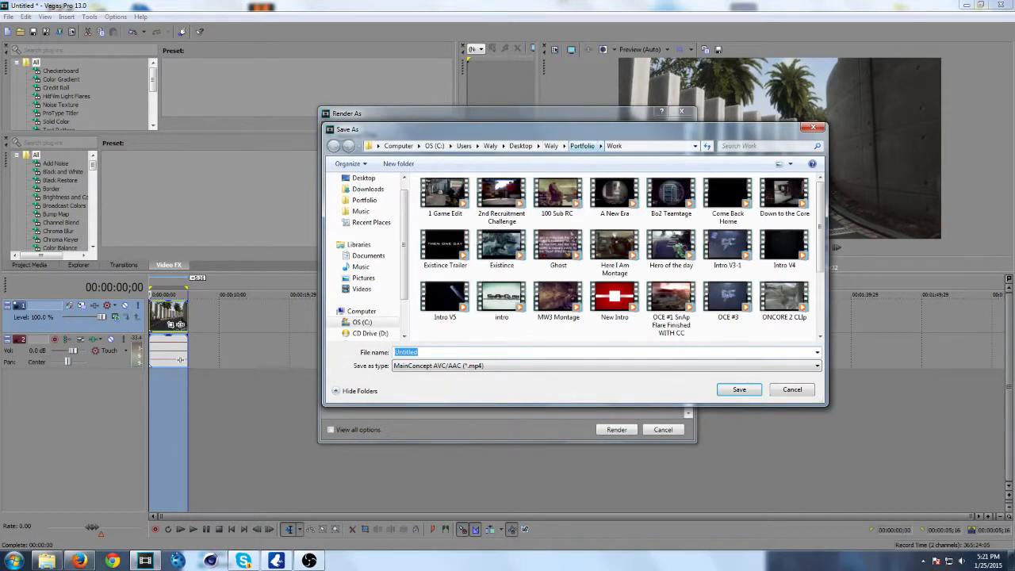
Step: Browse the render output location to the Motion Tracking folder inside Portfolio's Frames folder
click(581, 145)
click(470, 328)
scroll(470, 330, down, 2)
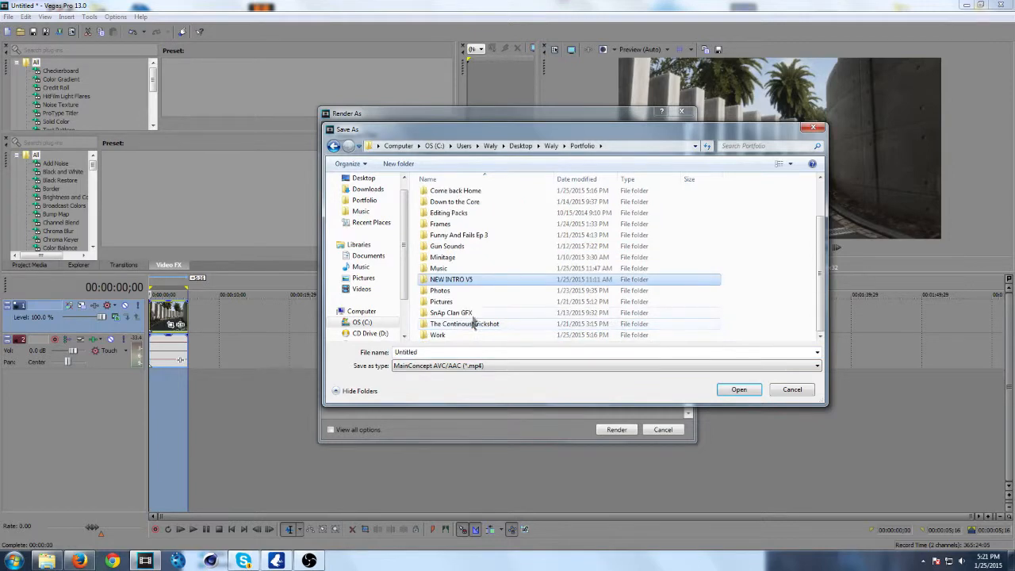
scroll(457, 295, up, 2)
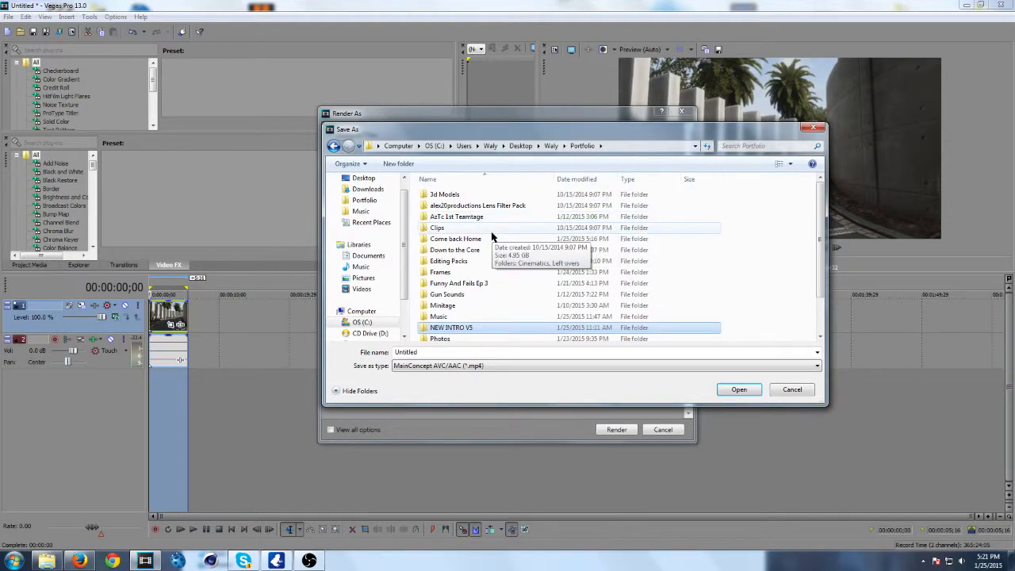
scroll(474, 282, down, 2)
scroll(464, 289, up, 2)
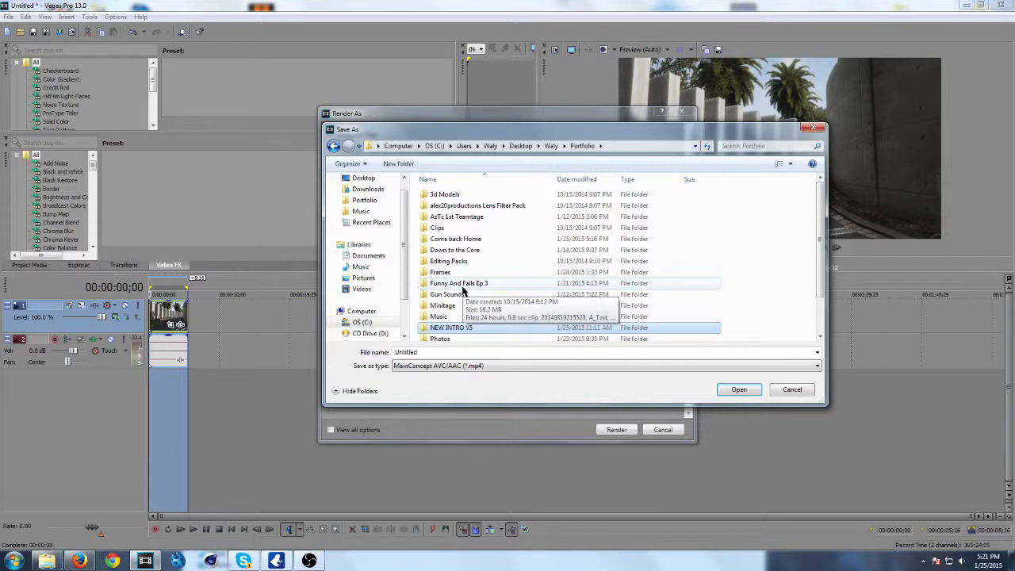
double_click(441, 272)
double_click(464, 217)
Step: Create a new folder named Tutorial inside Motion Tracking and open it
right_click(481, 255)
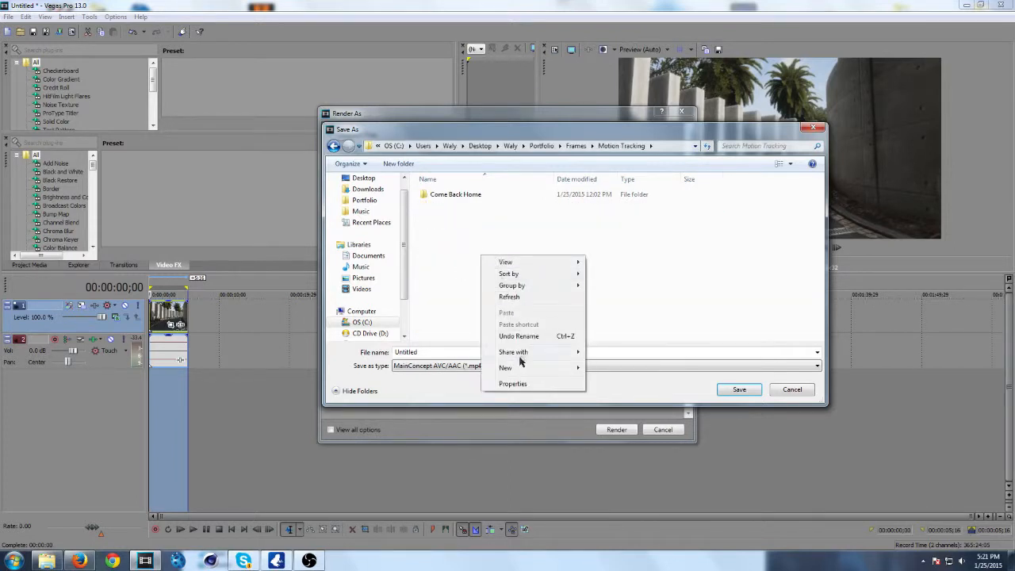
mouse_move(525, 368)
click(598, 369)
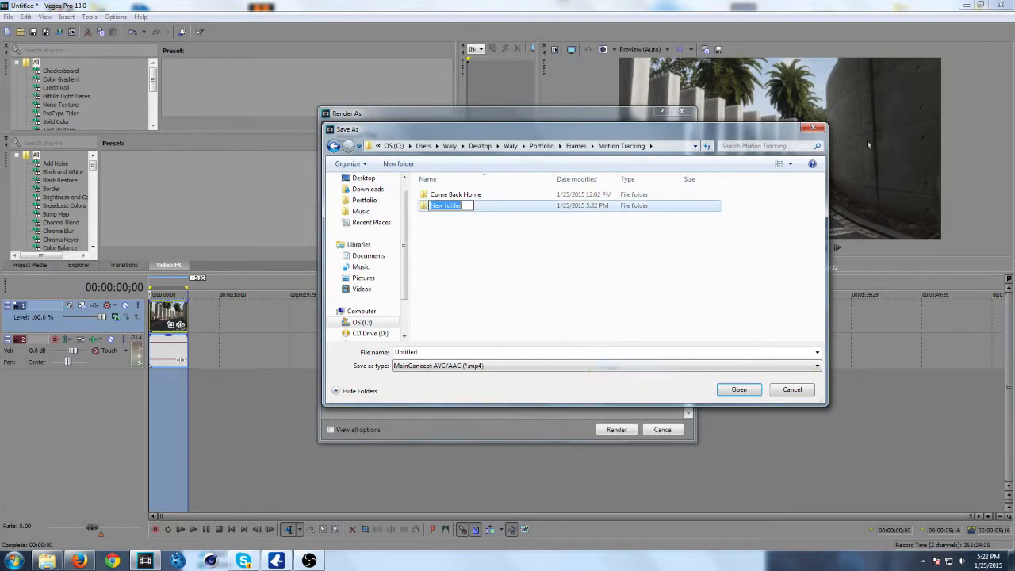
text(Tutorial)
key(Return)
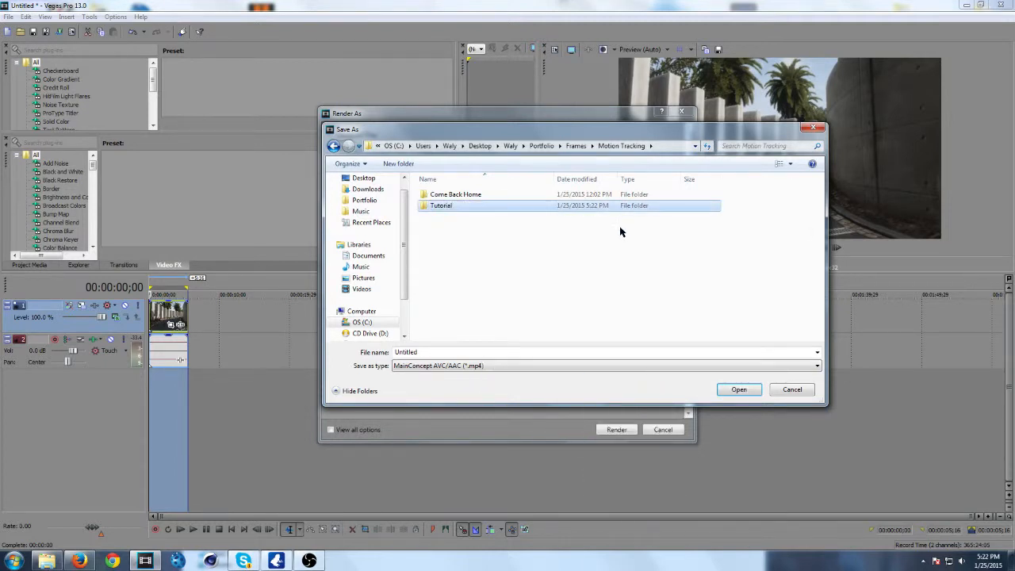
double_click(546, 206)
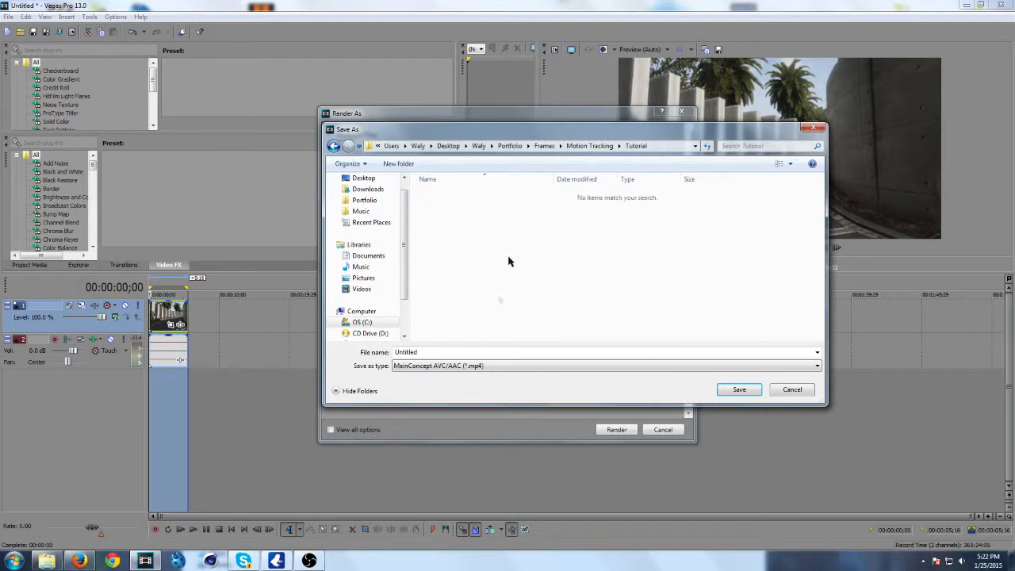
Step: Name the render output file z and save it to the Tutorial folder
double_click(418, 352)
text(2)
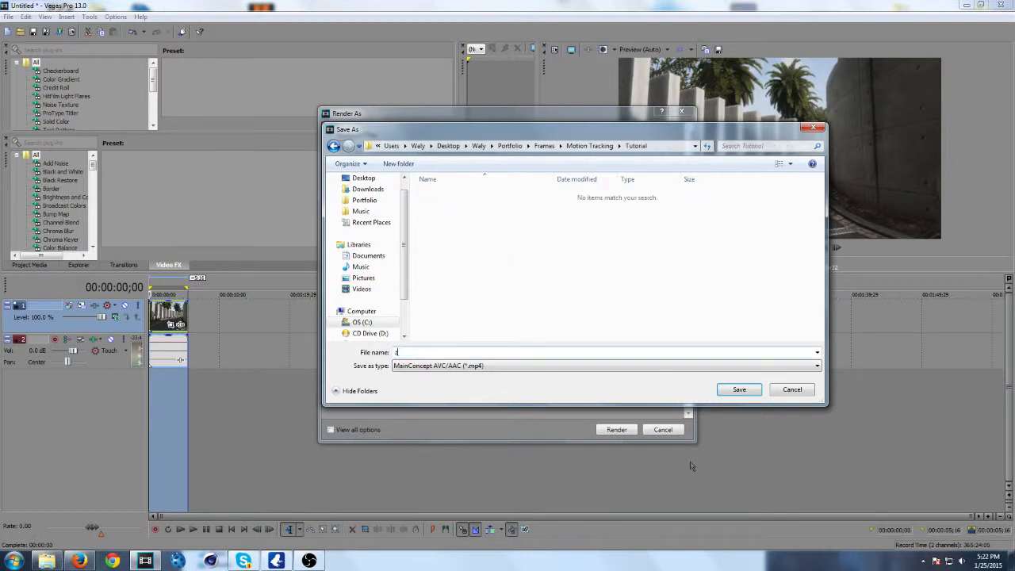
click(738, 390)
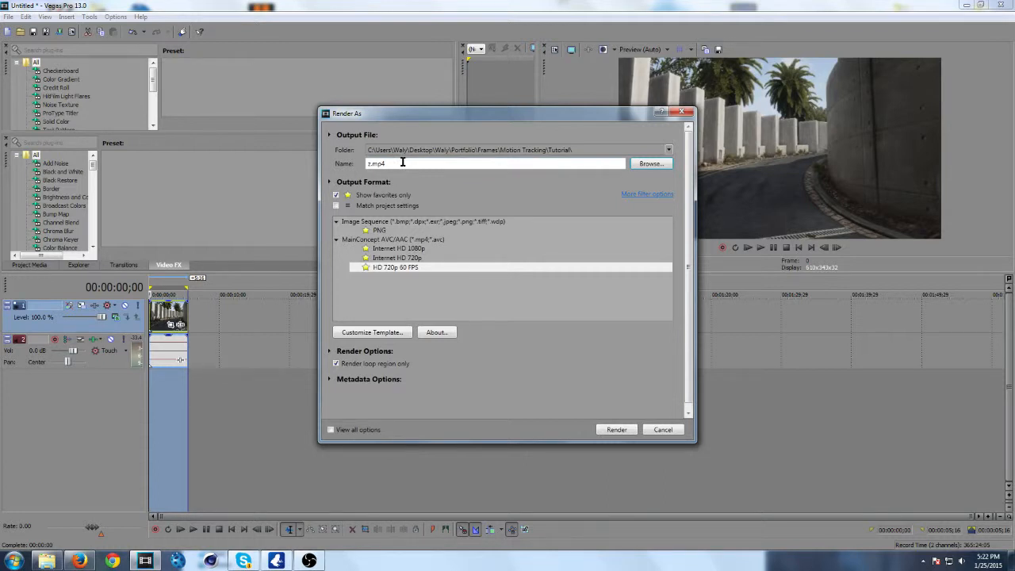
Step: Choose the PNG image sequence template as the output format and render the loop region
click(336, 195)
click(337, 264)
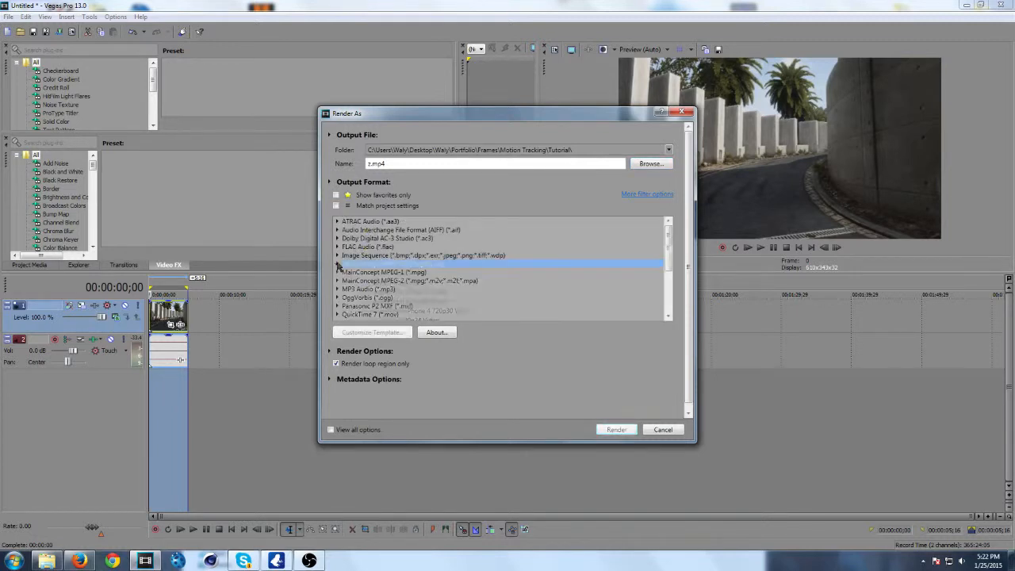
click(337, 256)
click(388, 282)
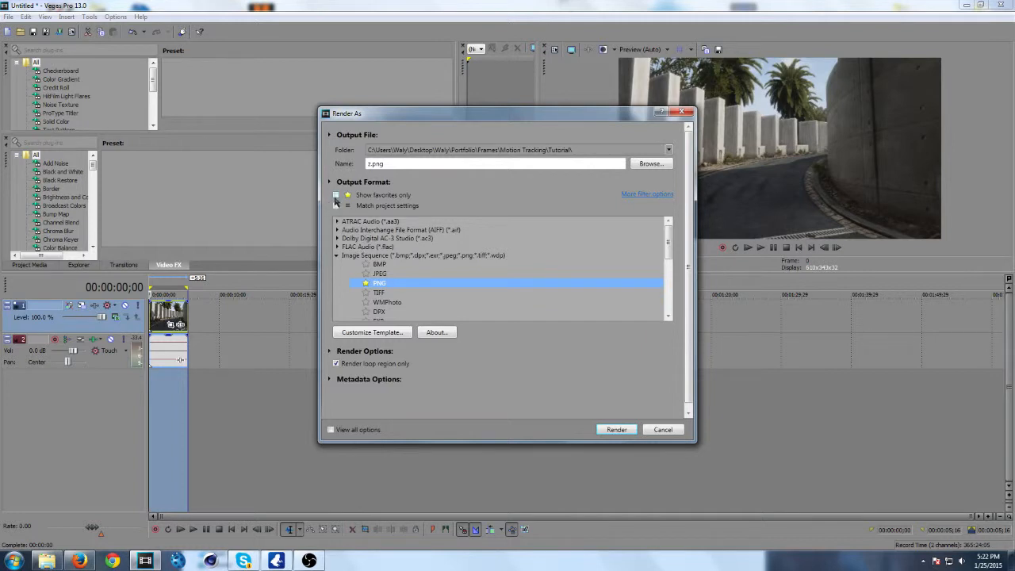
click(335, 196)
click(388, 229)
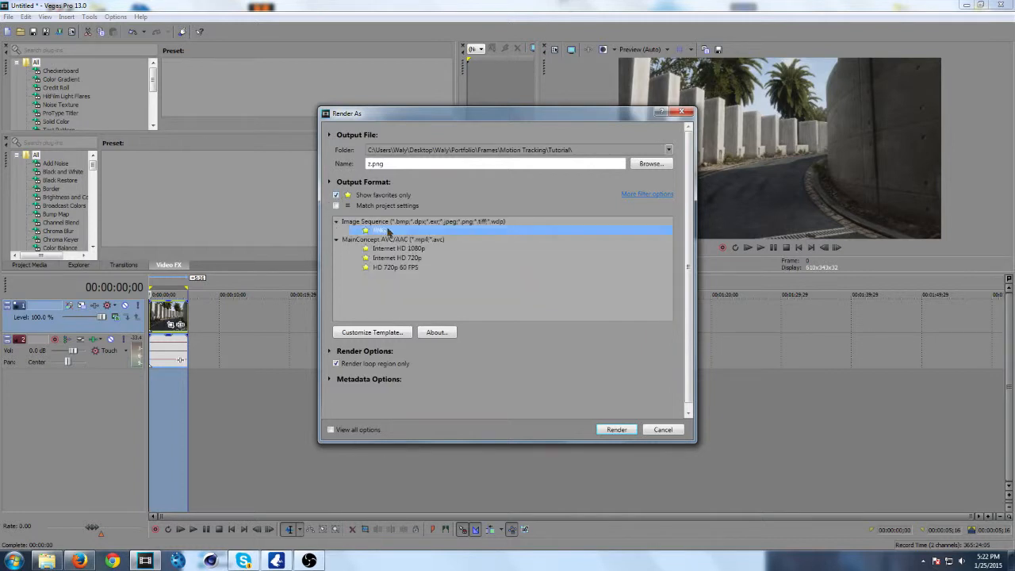
click(616, 429)
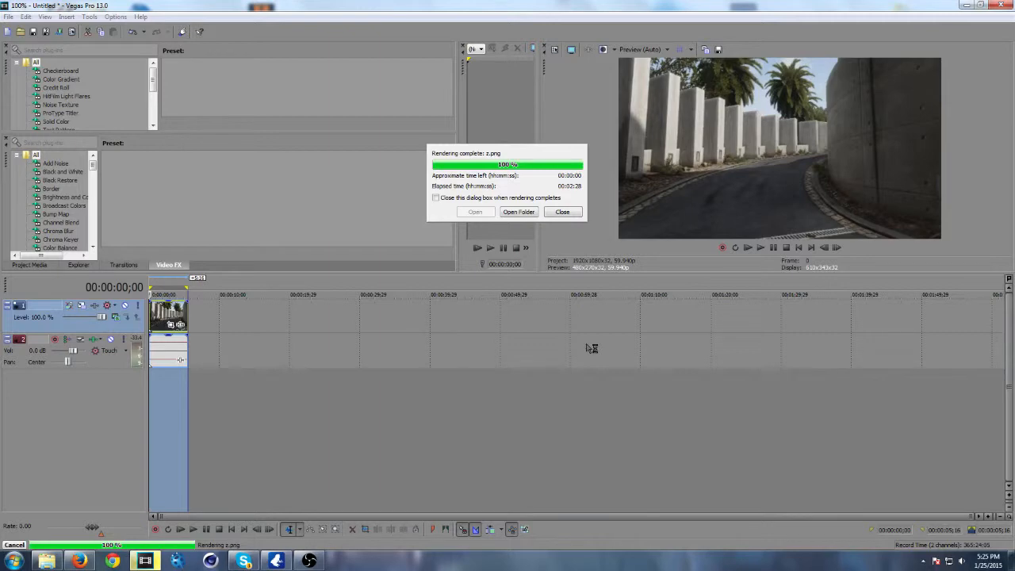
Step: Open the Tutorial output folder and examine the rendered PNG frames, including z_000011
click(519, 212)
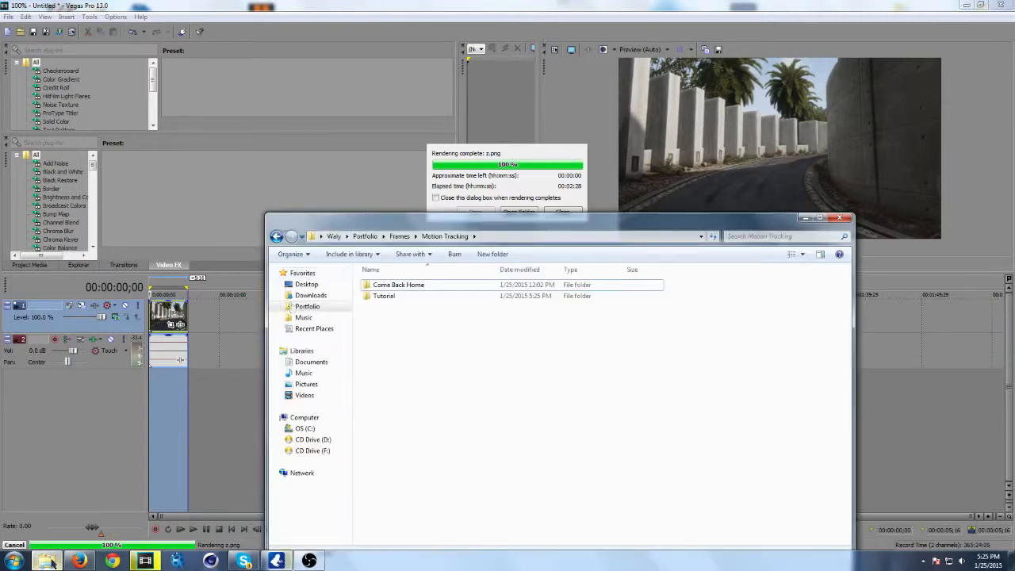
double_click(394, 297)
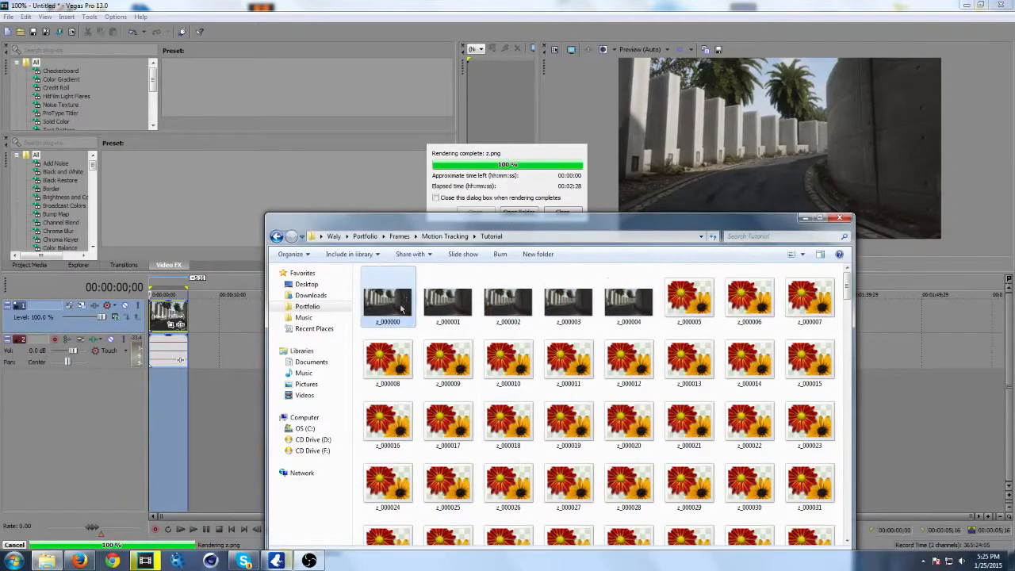
drag(439, 228, 357, 80)
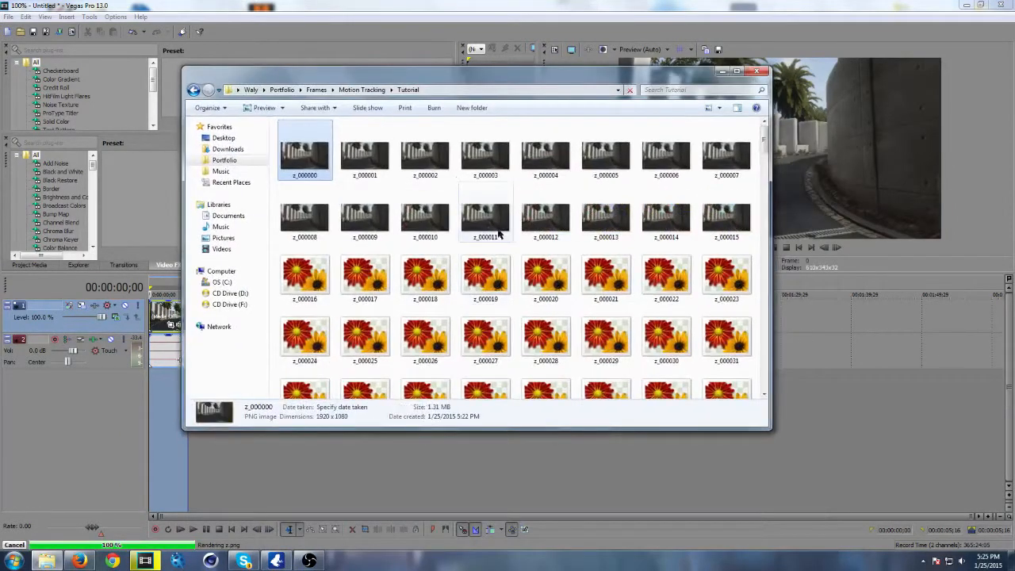
click(485, 222)
double_click(491, 222)
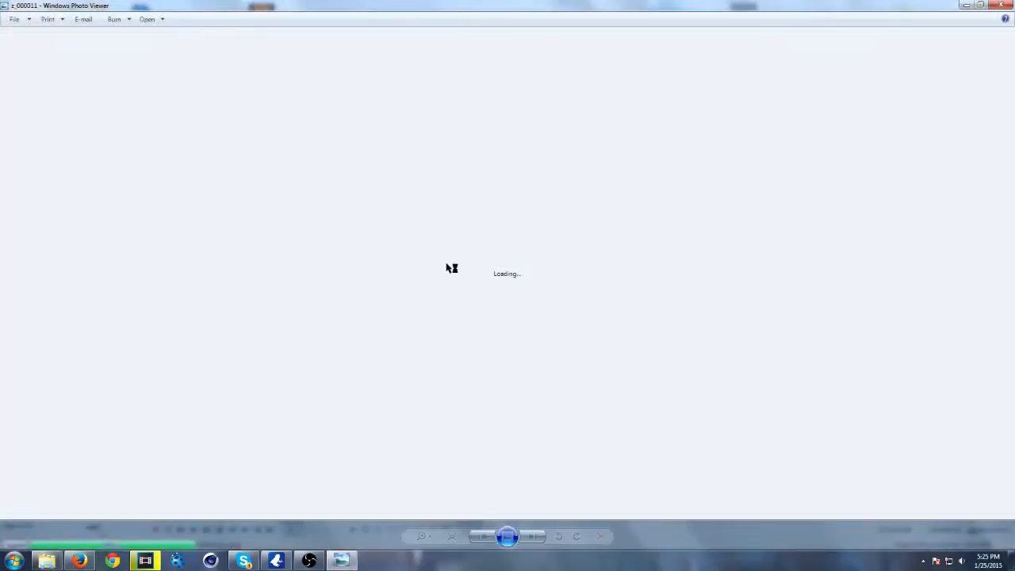
key(Escape)
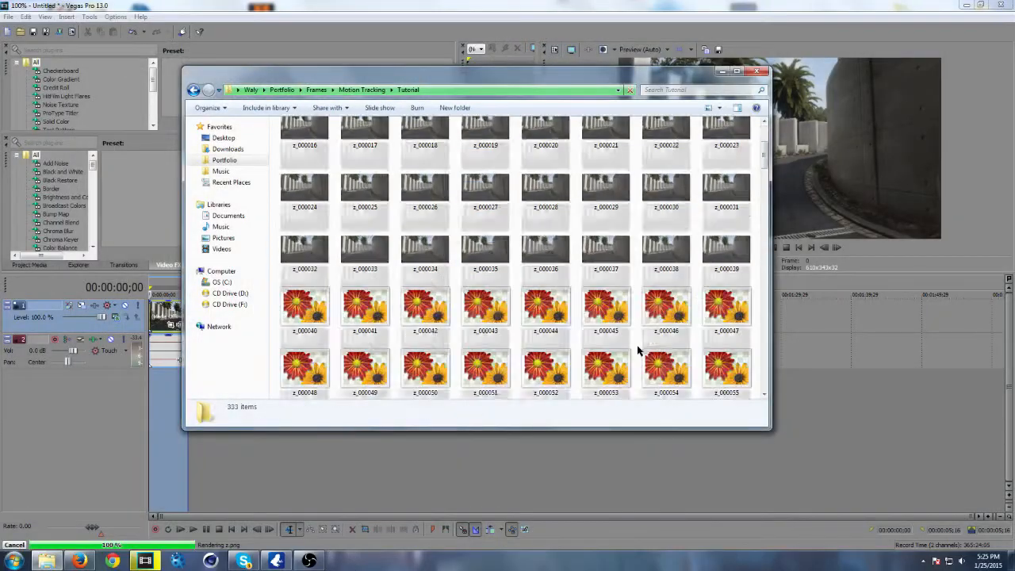
scroll(654, 361, down, 10)
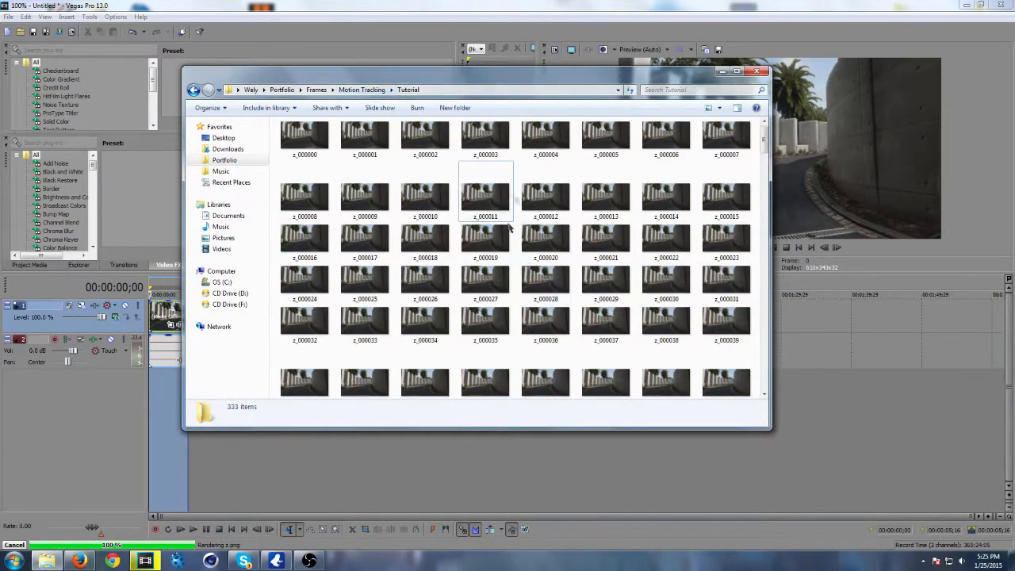
click(485, 196)
scroll(549, 298, down, 5)
scroll(559, 301, down, 15)
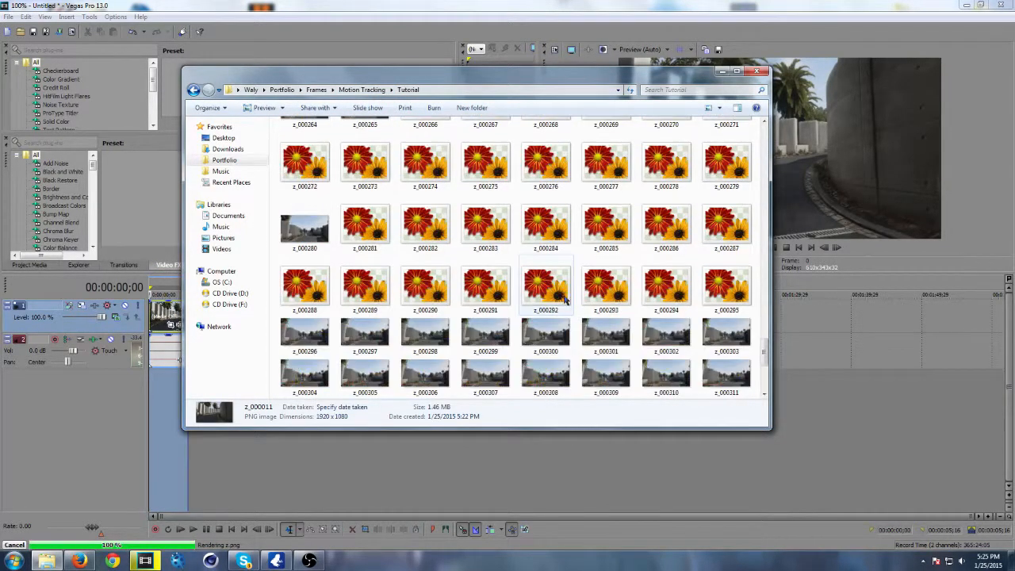
Step: Close the frames folder and the render dialog, and exit Vegas Pro without saving the project
click(756, 72)
click(562, 211)
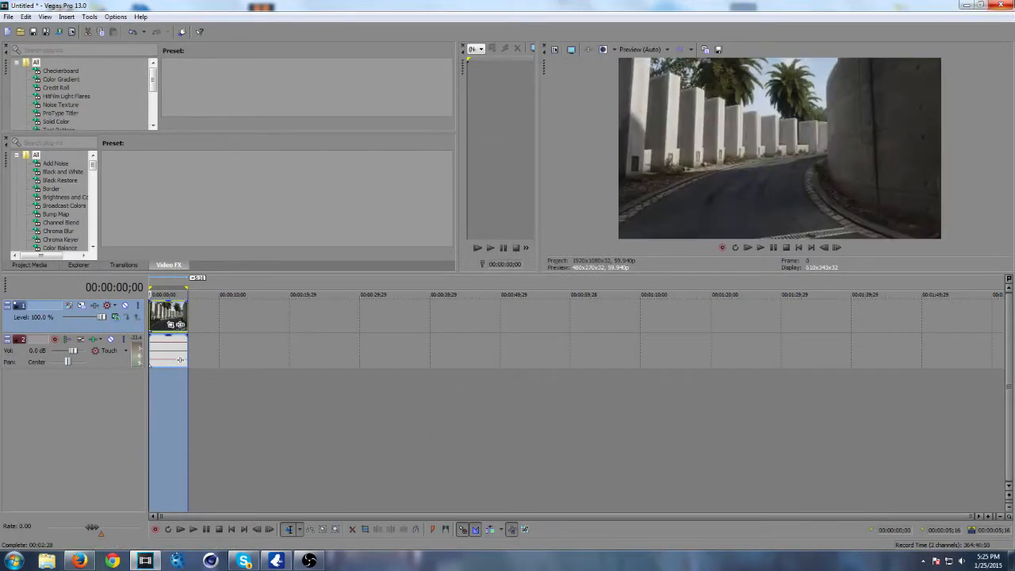
click(1006, 5)
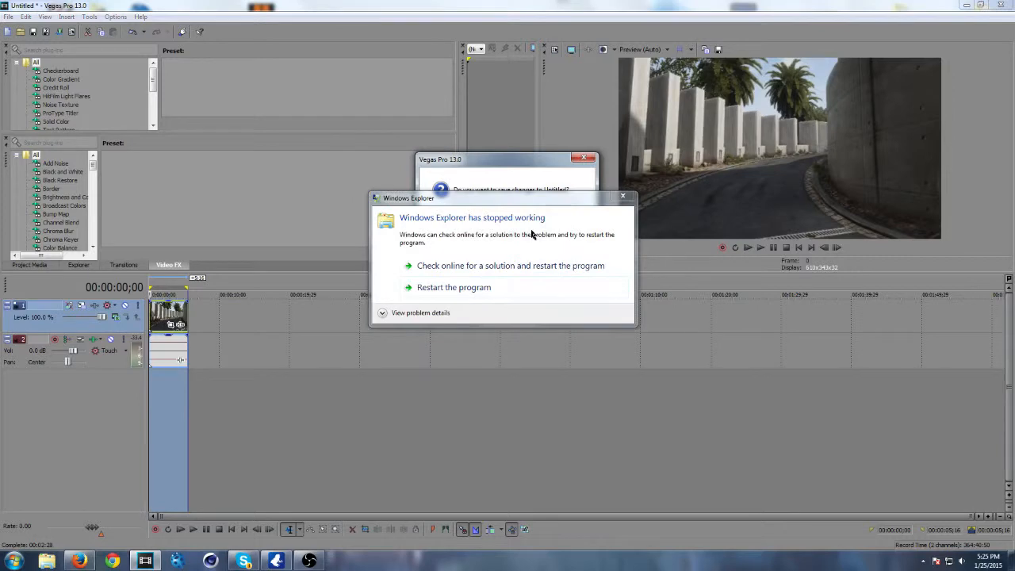
click(623, 197)
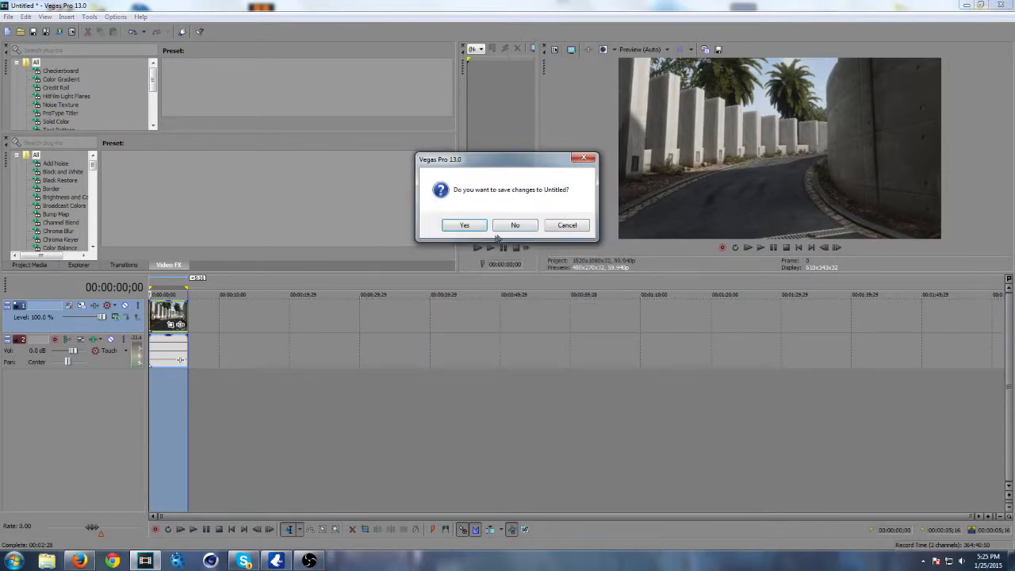
click(518, 229)
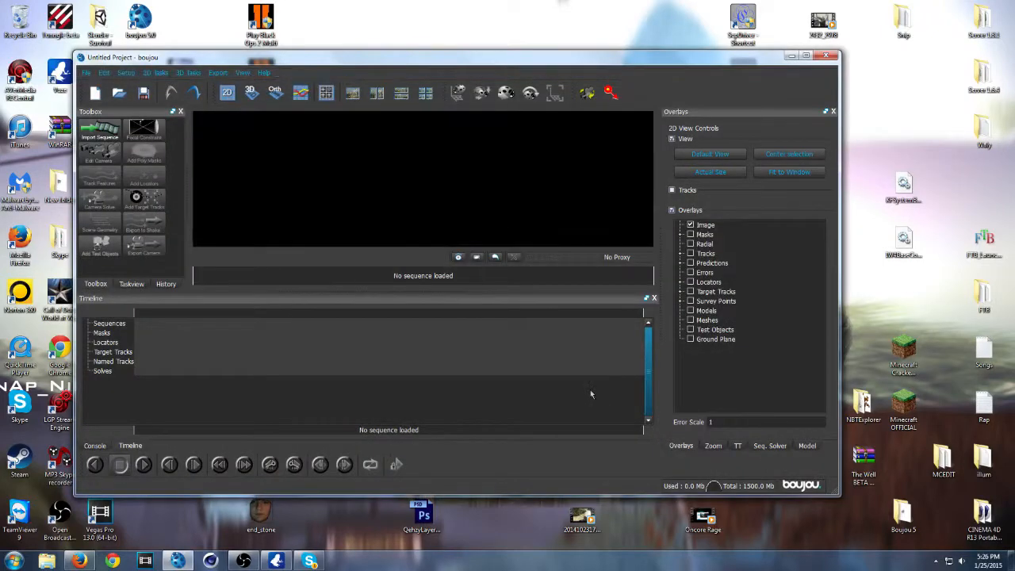
Step: Switch to boujou in a maximized window and start importing a sequence, browsing to the C:/Users folder
click(806, 55)
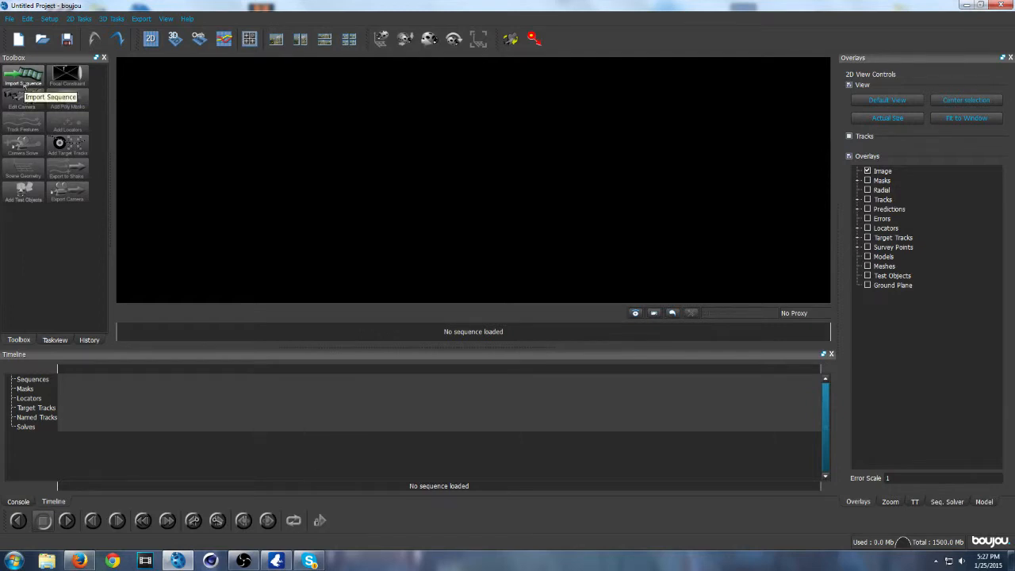
click(24, 79)
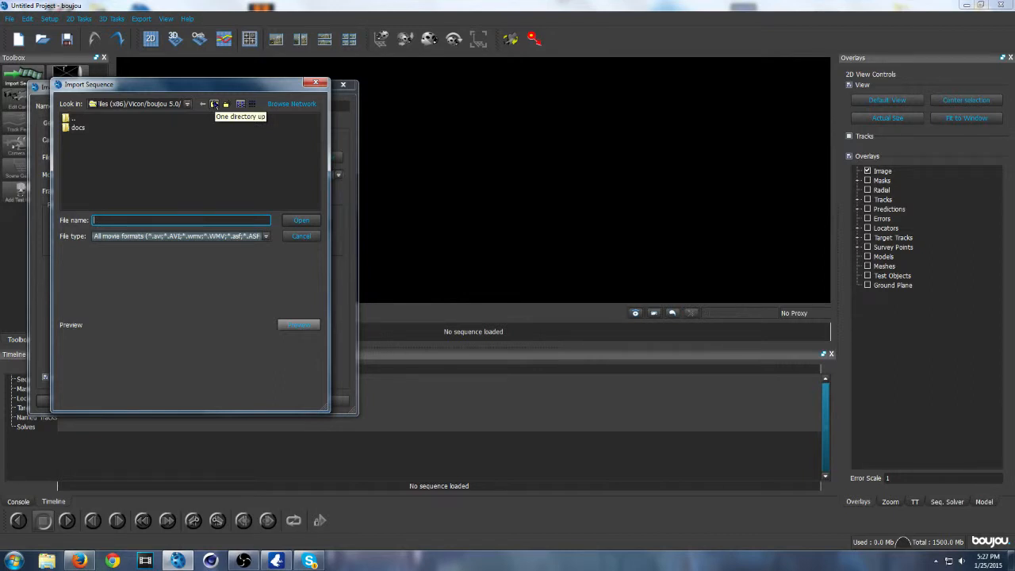
click(214, 104)
click(214, 104)
click(214, 103)
click(200, 186)
double_click(200, 185)
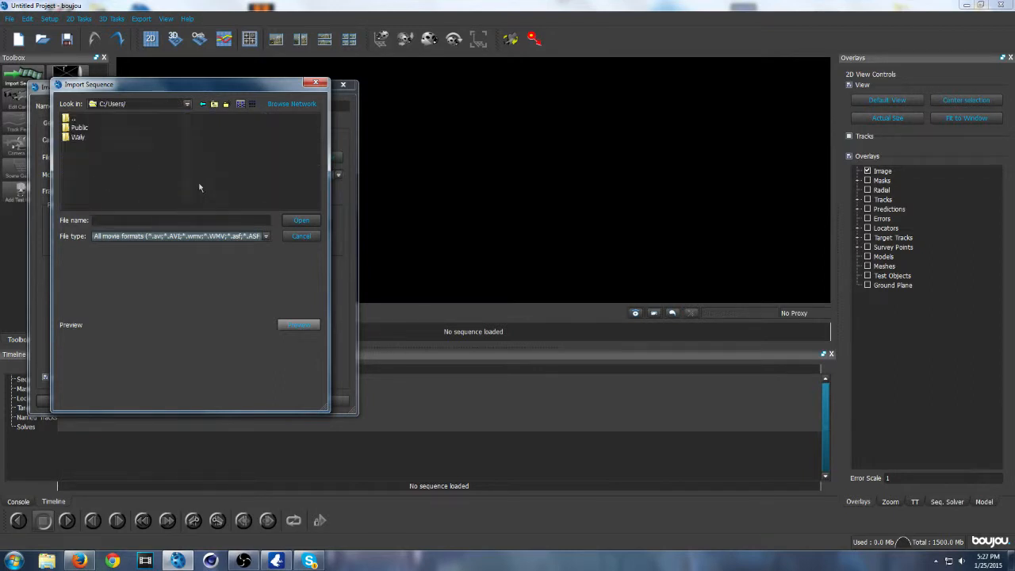
Step: Browse through the desktop's Portfolio/Frames/Motion Tracking/Tutorial folders and load z_000000.png as the image sequence
double_click(74, 127)
click(76, 168)
double_click(84, 164)
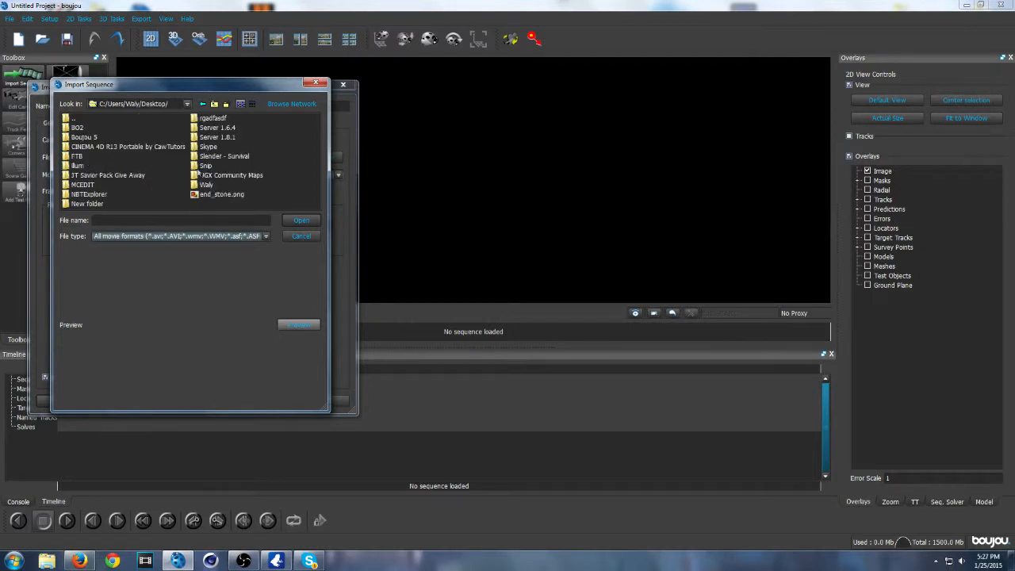
double_click(205, 184)
double_click(80, 127)
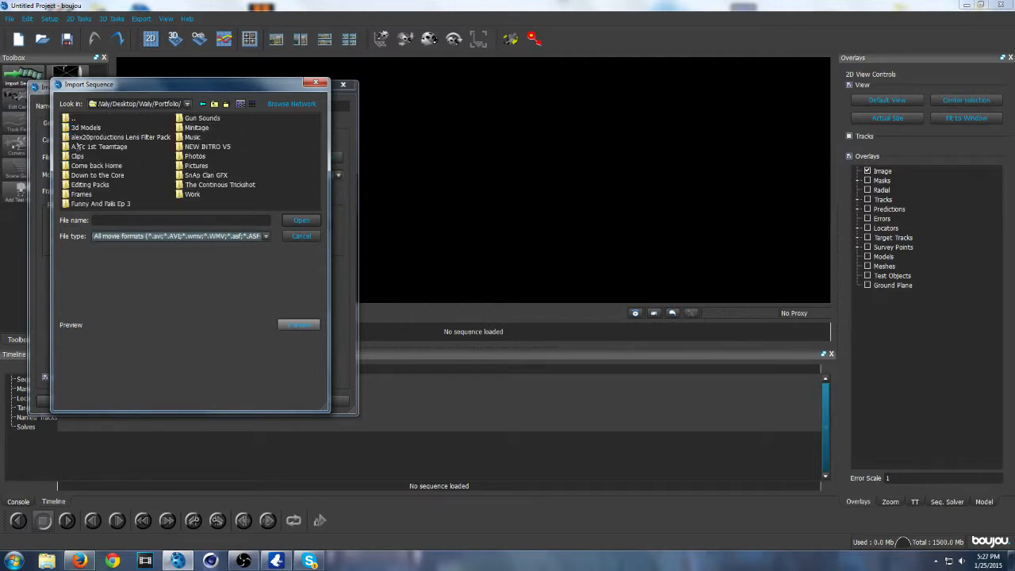
double_click(81, 194)
double_click(83, 146)
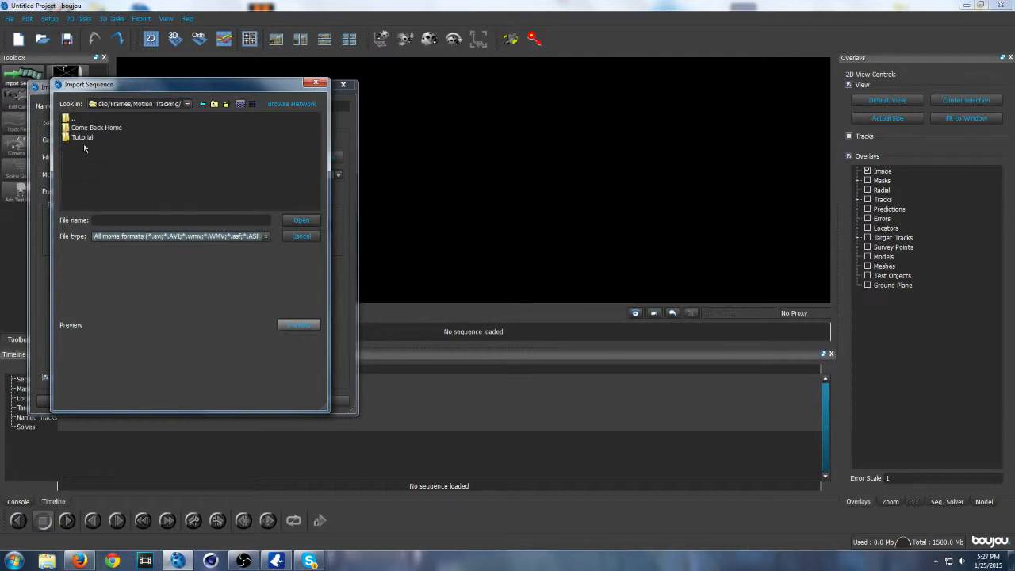
double_click(82, 138)
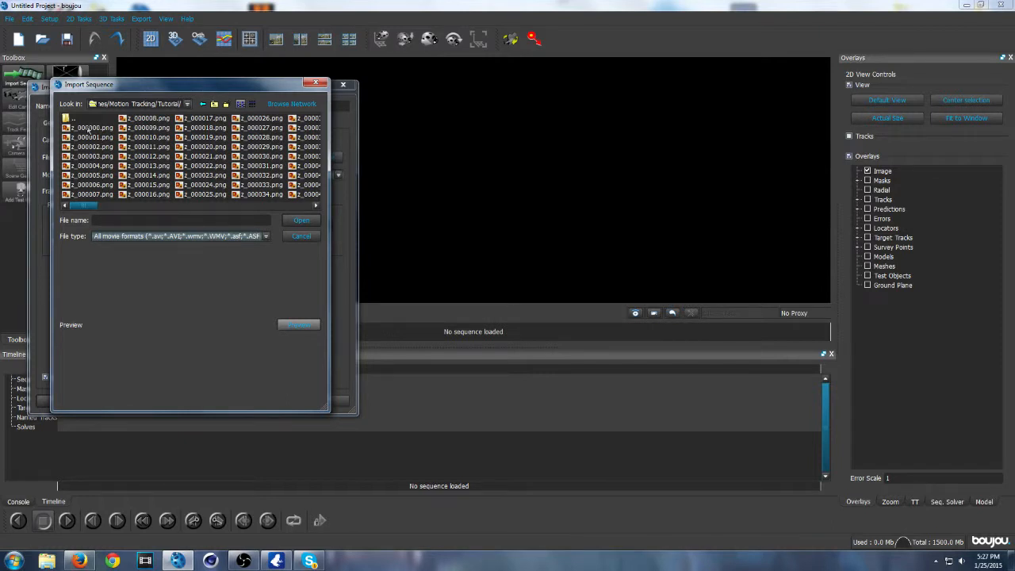
double_click(88, 128)
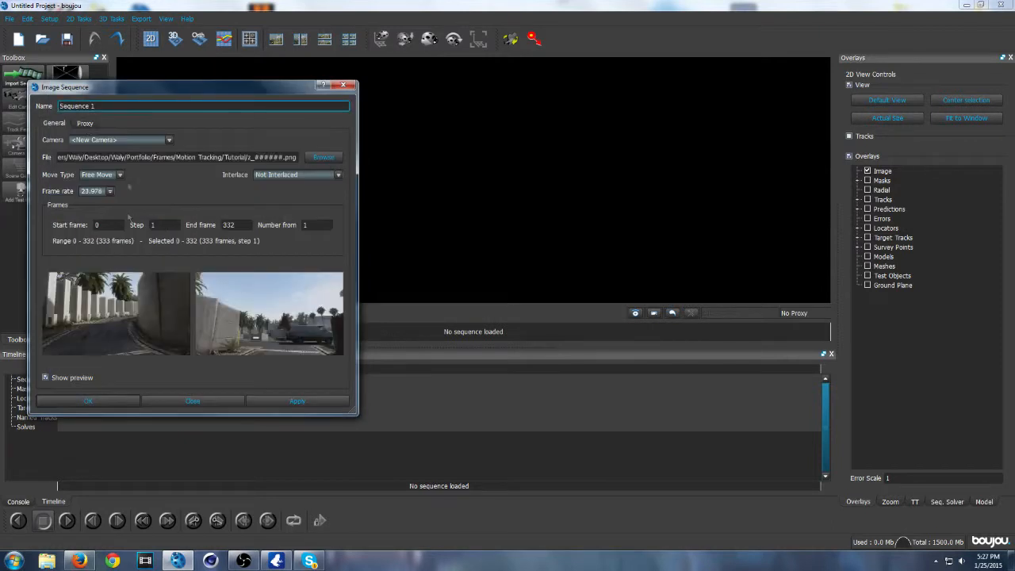
Step: Import the image sequence at a frame rate of 30, declining to use its alpha channel as a mask
click(100, 191)
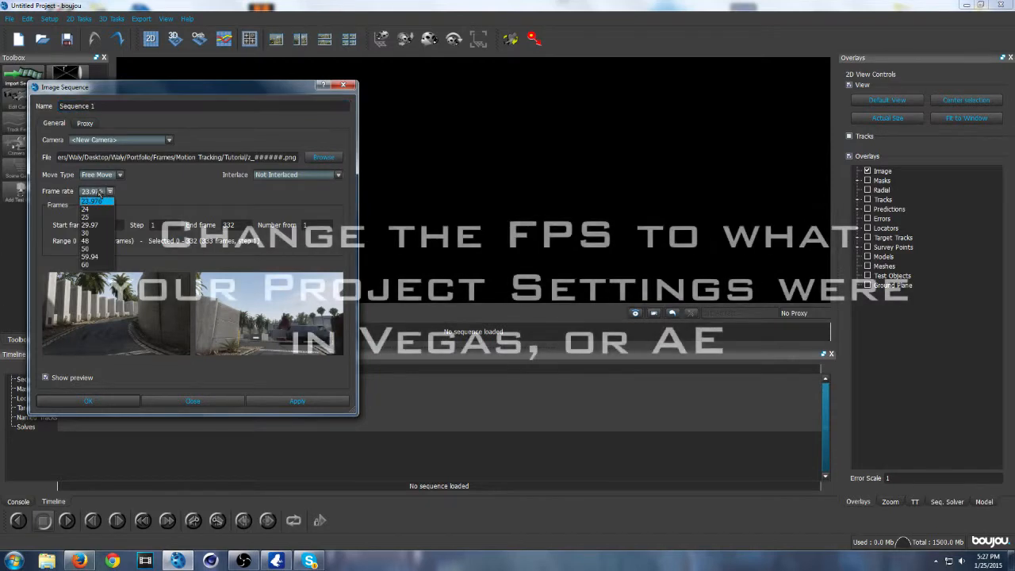
click(102, 231)
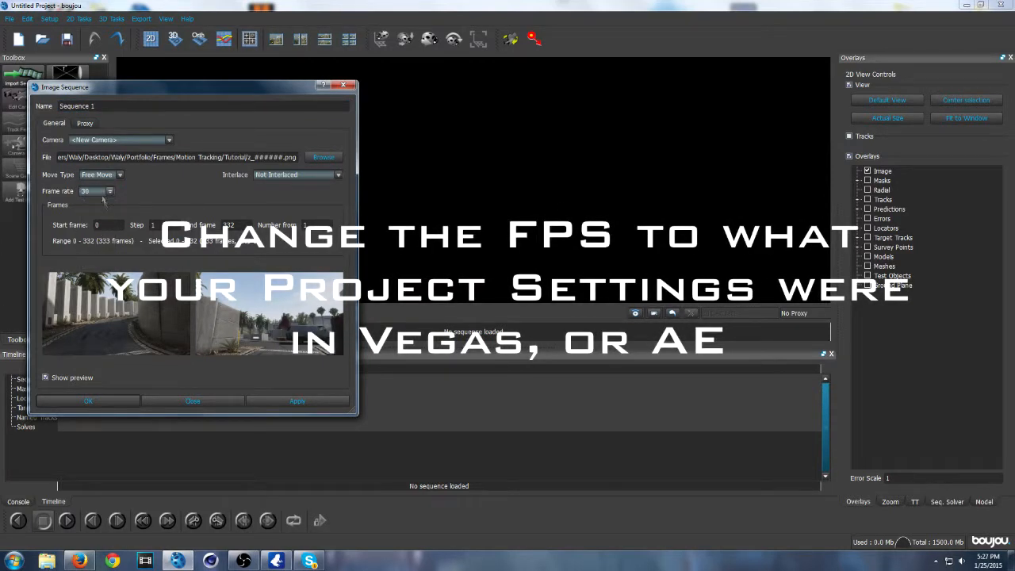
click(100, 191)
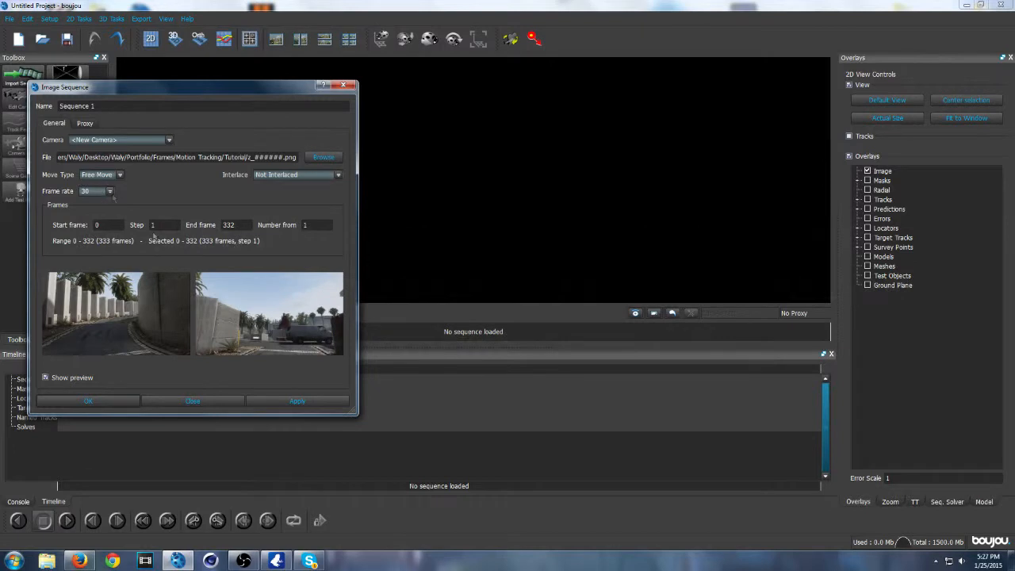
click(294, 403)
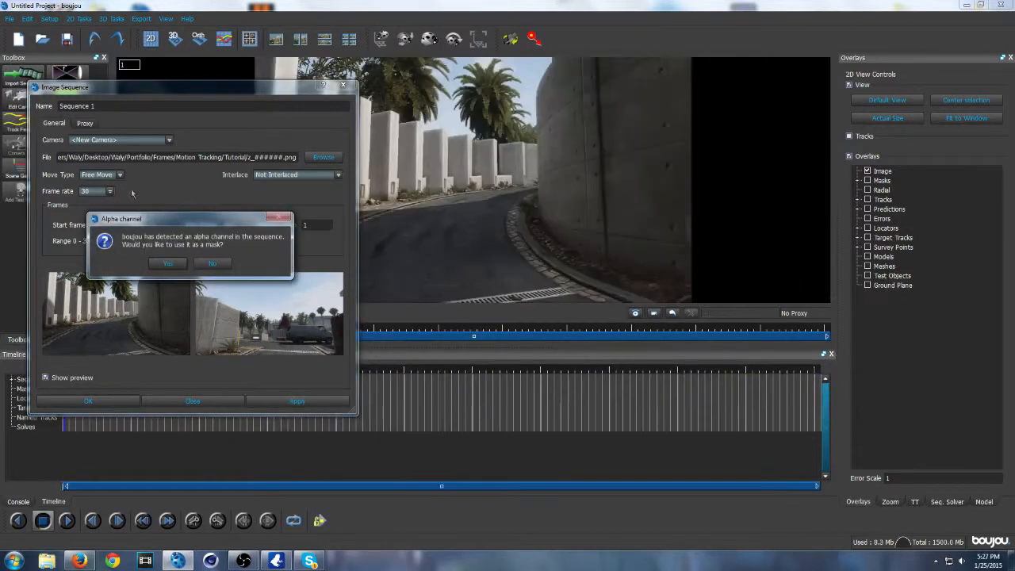
click(212, 263)
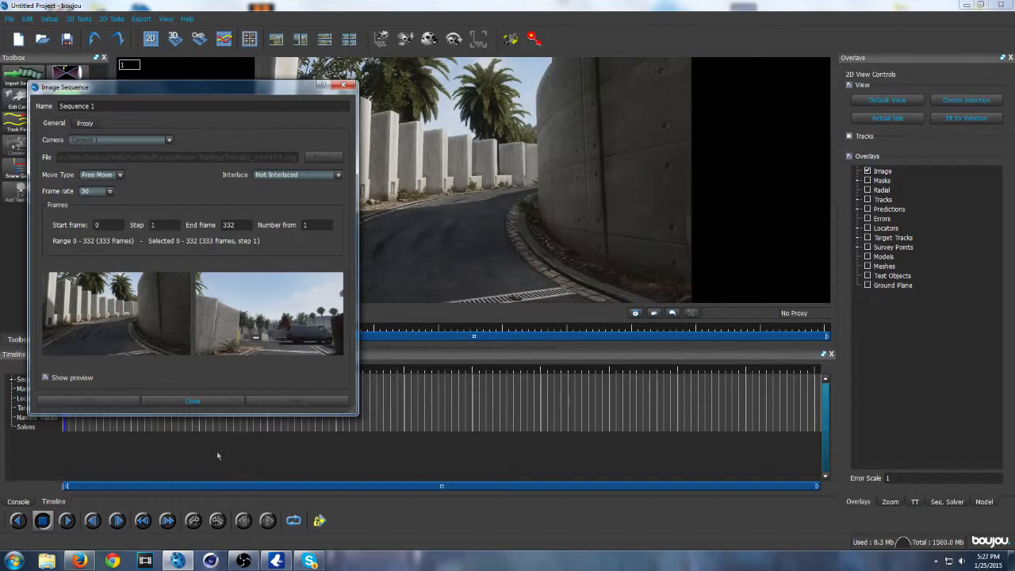
click(198, 400)
Step: Track features over all frames of Sequence 1 and run a camera solve on all frames with camera path smoothness optimized
click(25, 128)
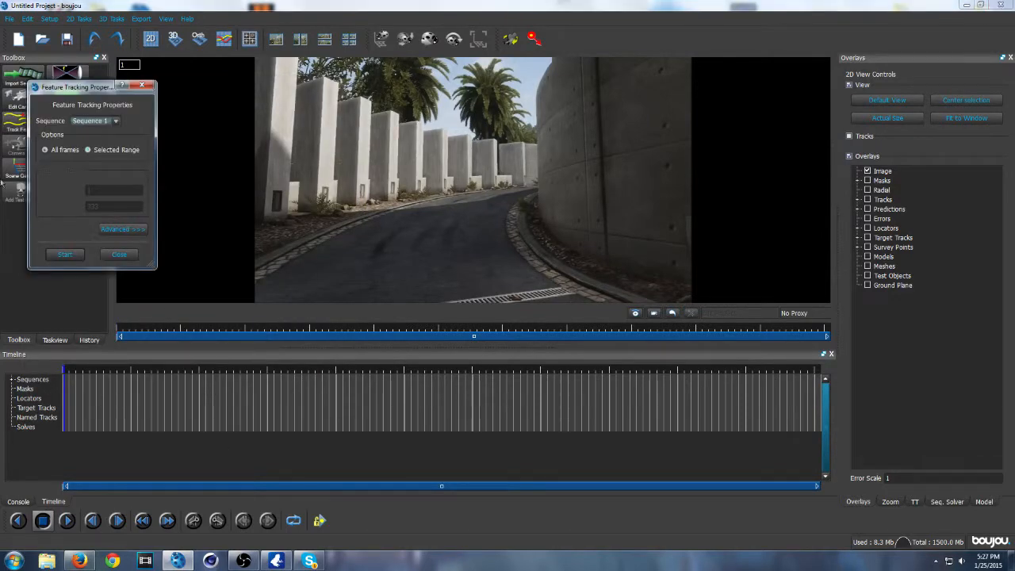
click(80, 252)
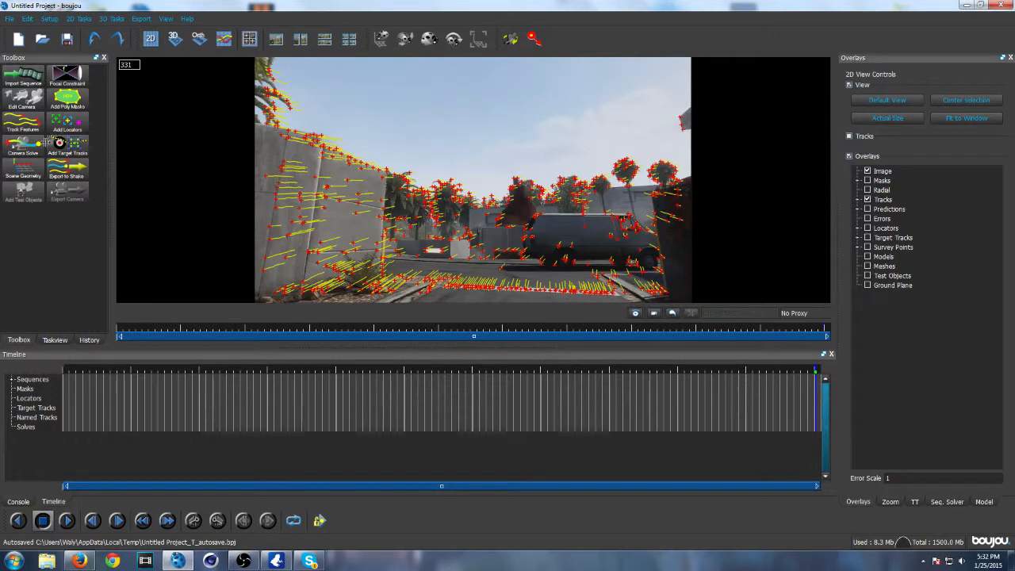
click(26, 146)
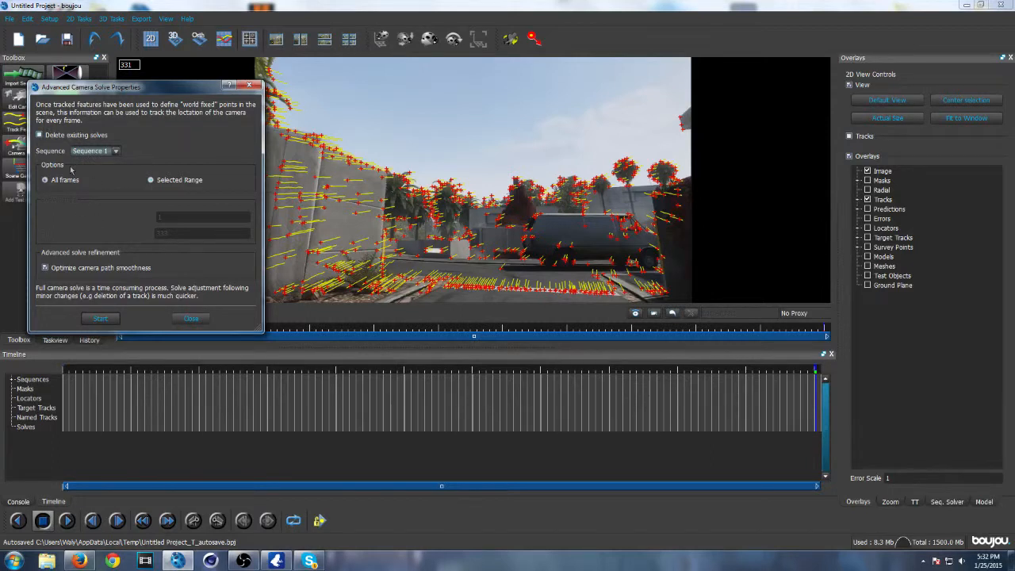
click(100, 318)
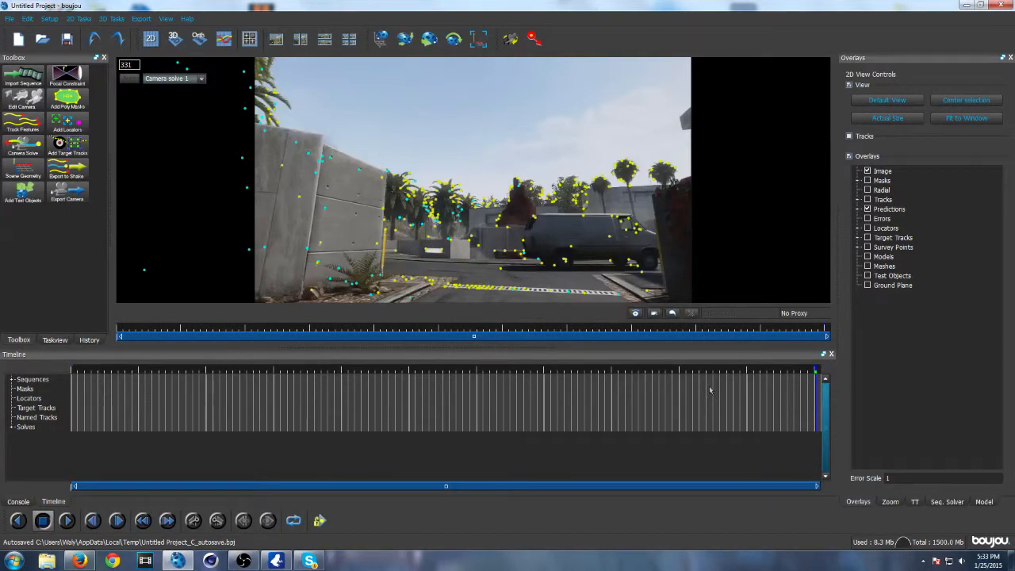
Step: Check the camera solve by scrubbing through the sequence with a Ladybird test object inserted, and delete the test object
drag(825, 334, 286, 333)
drag(484, 321, 103, 346)
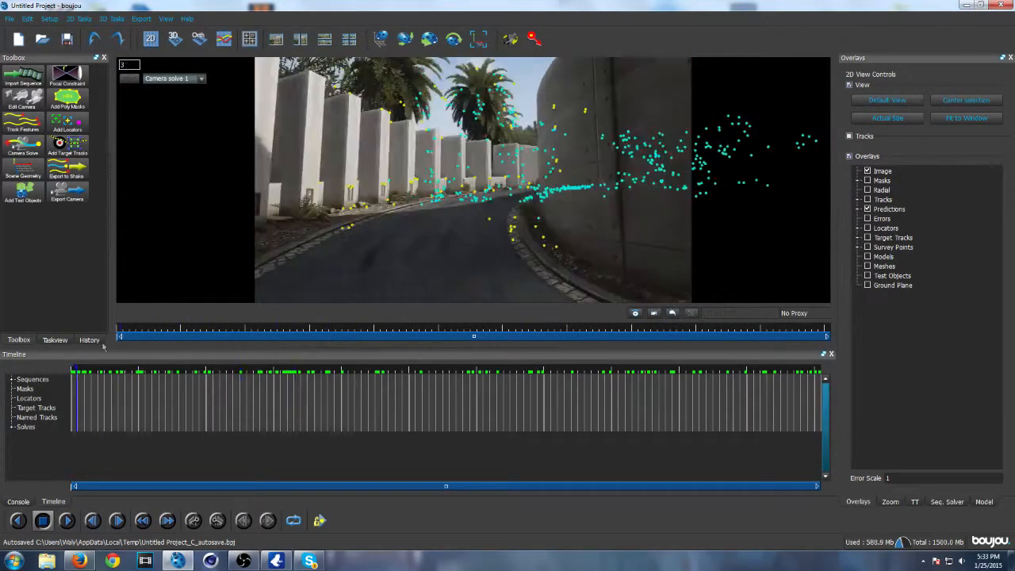
click(24, 197)
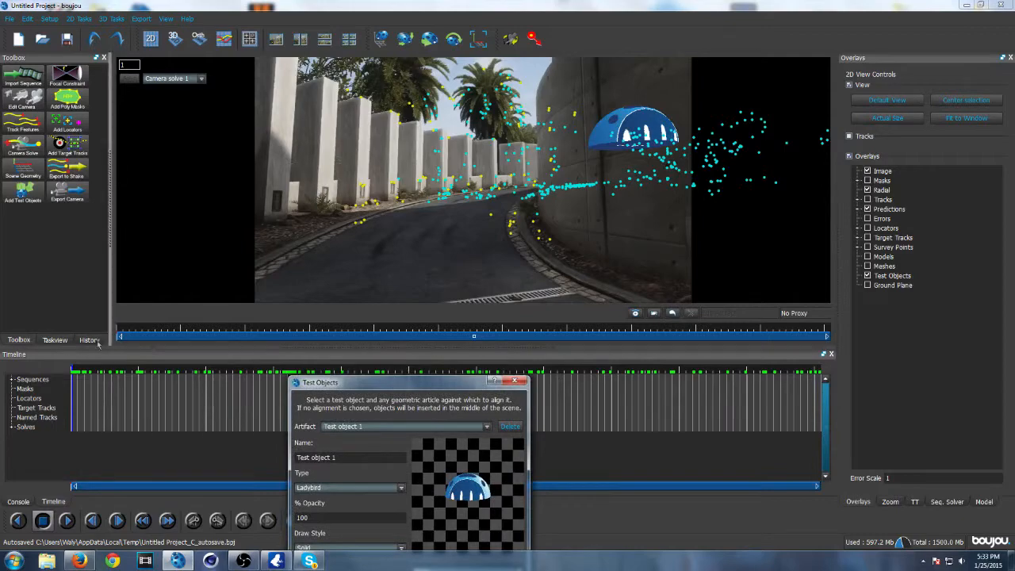
drag(121, 328, 409, 335)
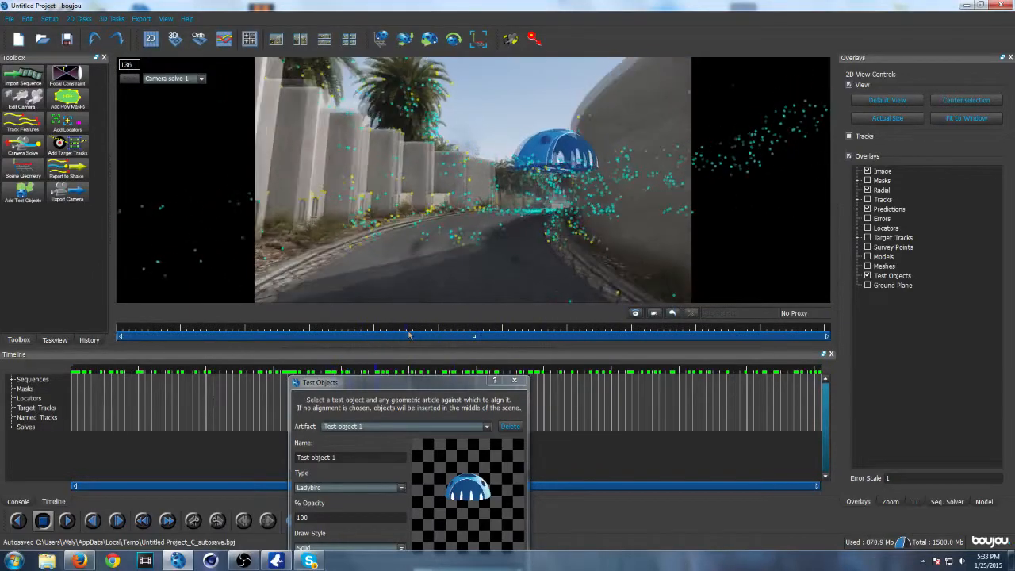
click(511, 427)
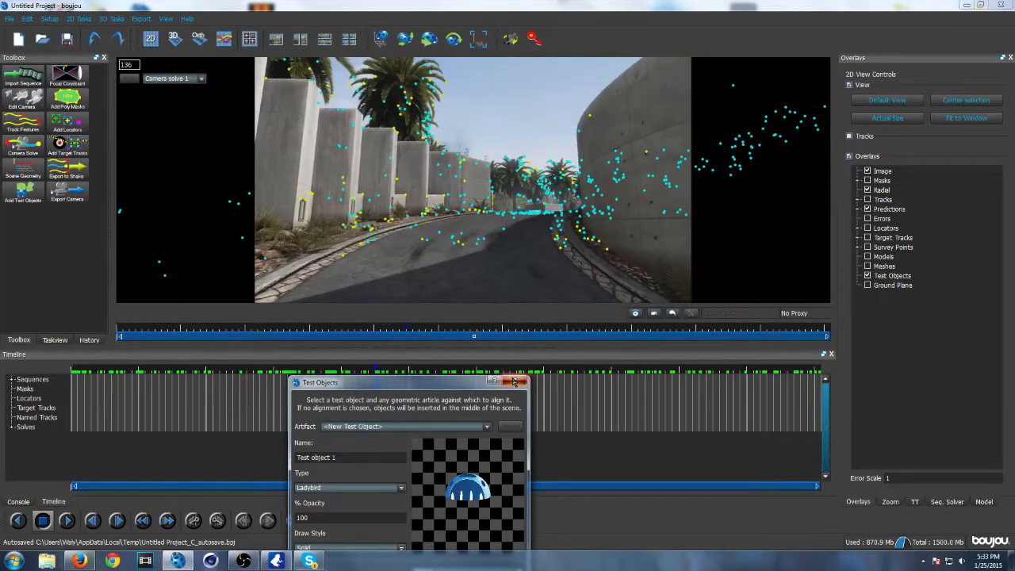
click(513, 381)
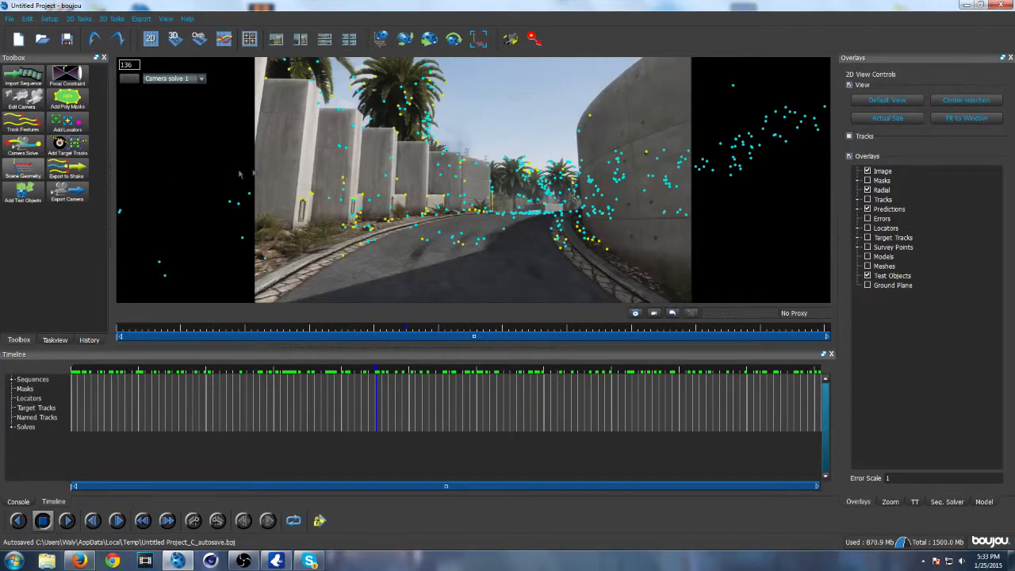
Step: Add an Origin coordinate frame hint in Scene Geometry, connect it to a road point at frame 151, and update the coordinate frame
drag(138, 89, 363, 387)
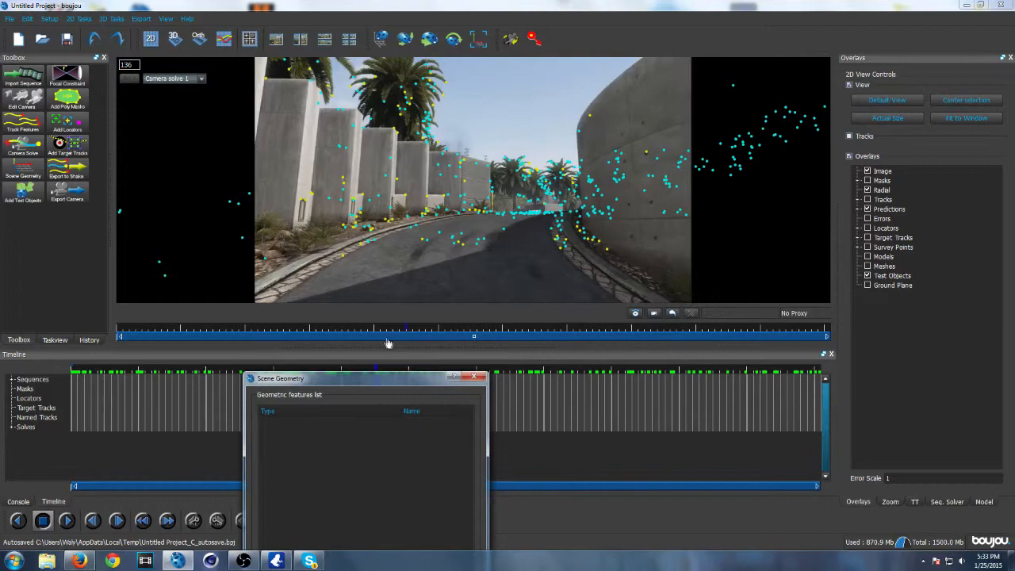
drag(404, 327, 415, 309)
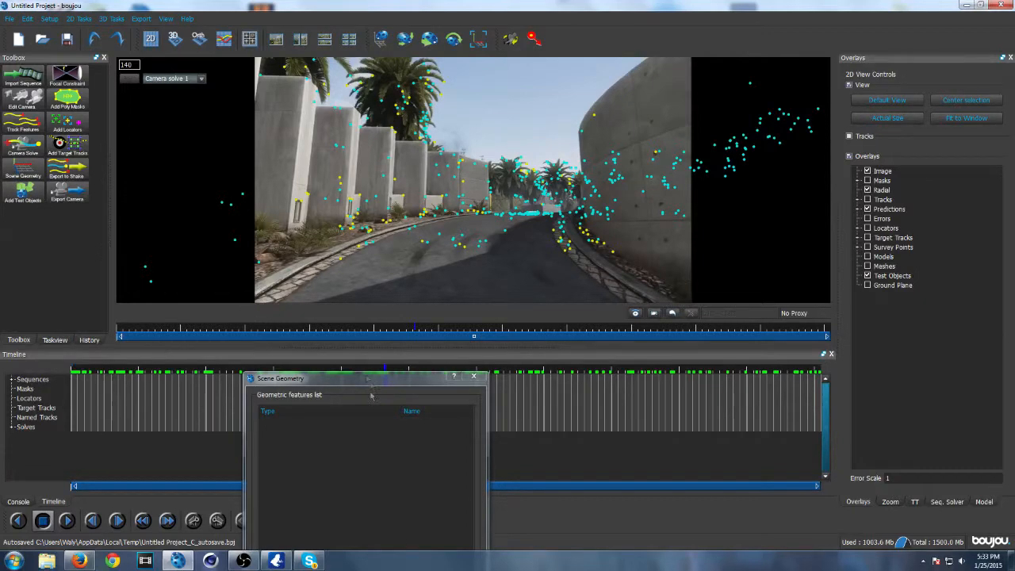
drag(353, 380, 211, 149)
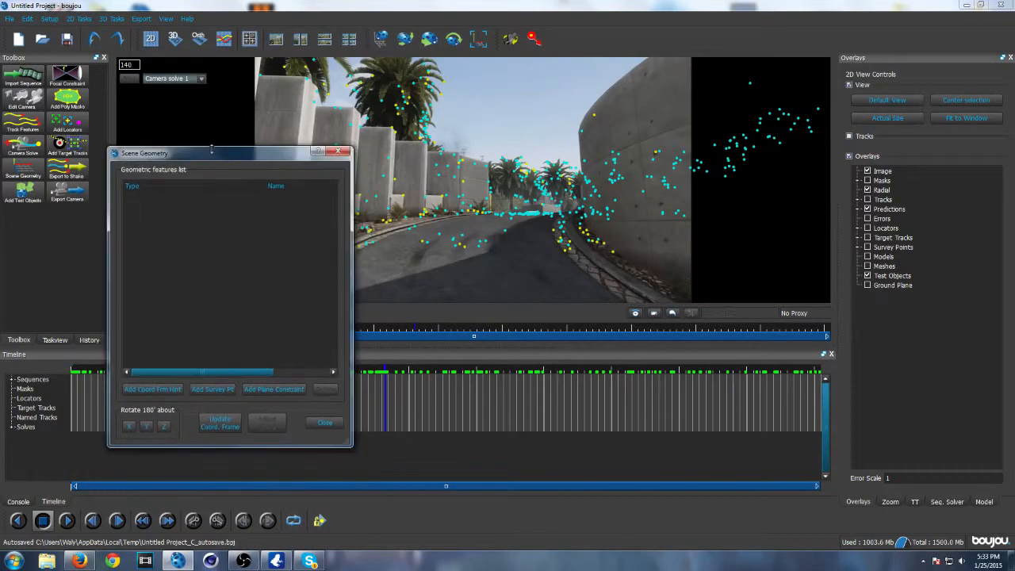
click(159, 388)
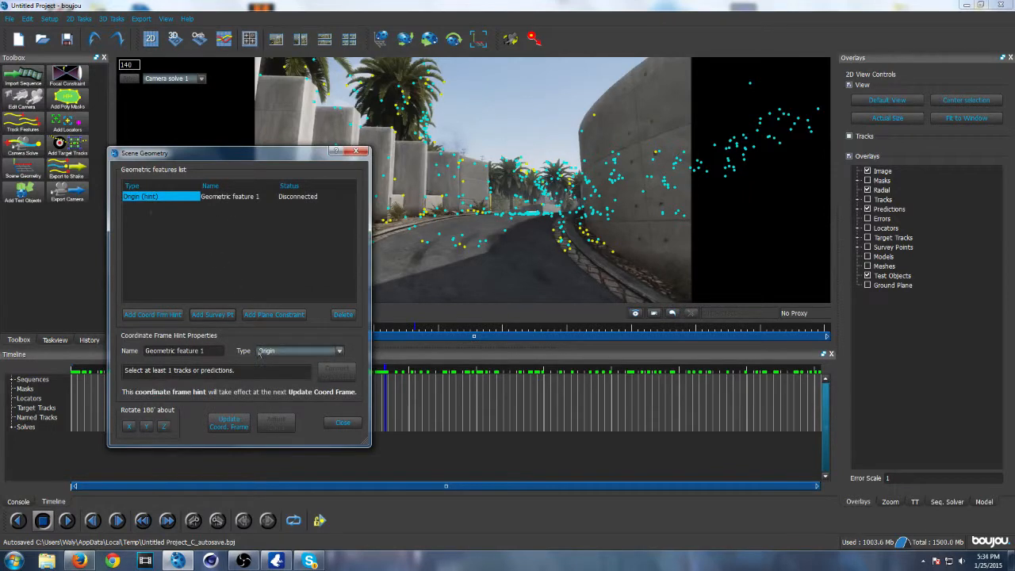
drag(267, 155, 236, 160)
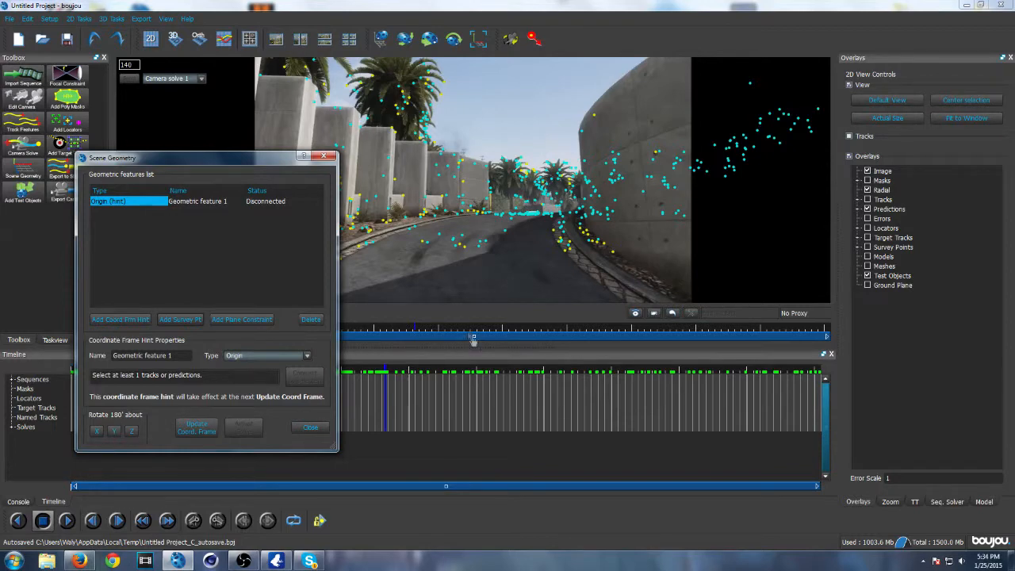
drag(391, 374, 414, 382)
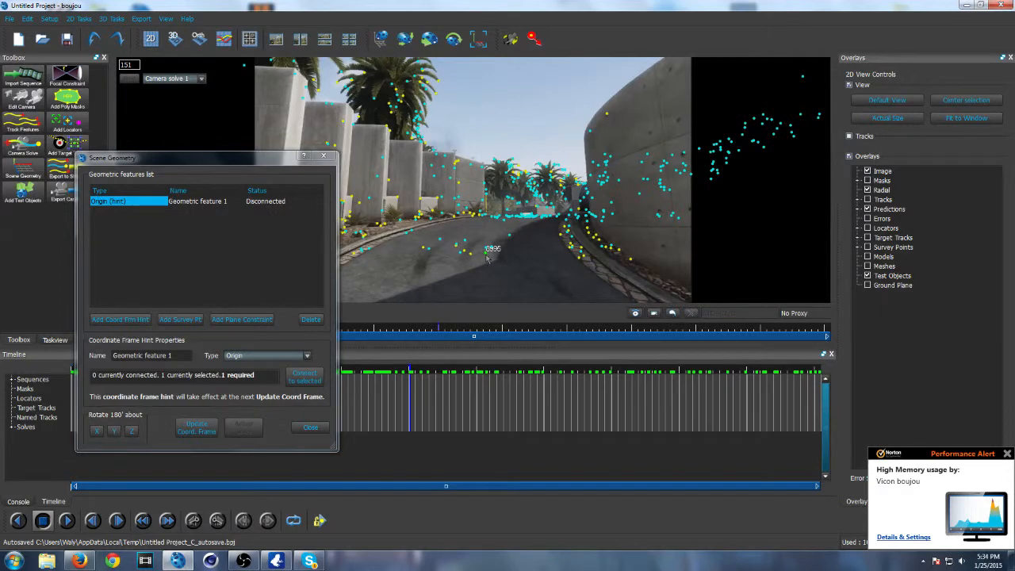
click(306, 382)
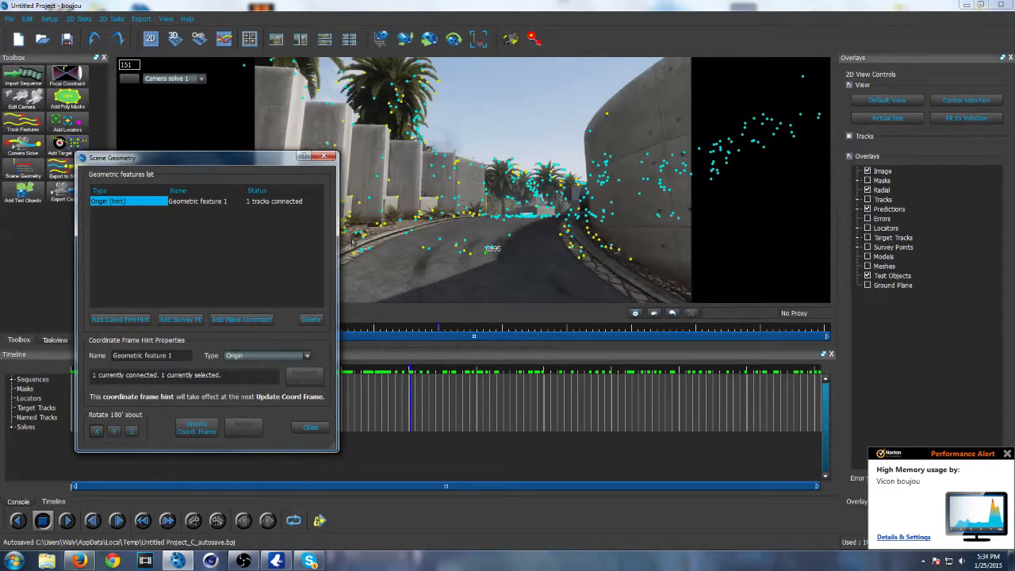
click(204, 431)
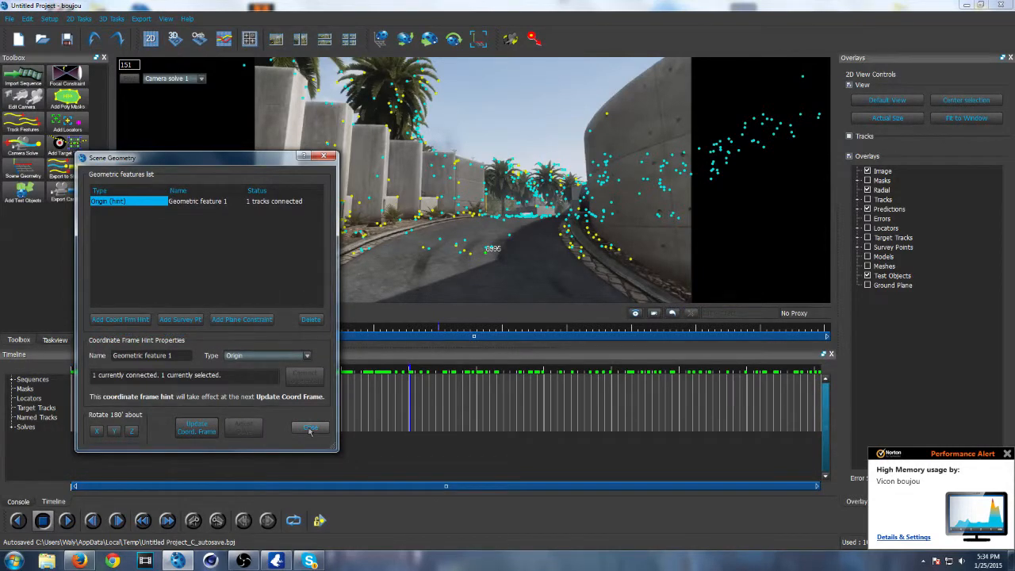
Step: Add an x-axis coordinate frame hint connected to the origin point and a road point beside it, and update the coordinate frame
click(119, 319)
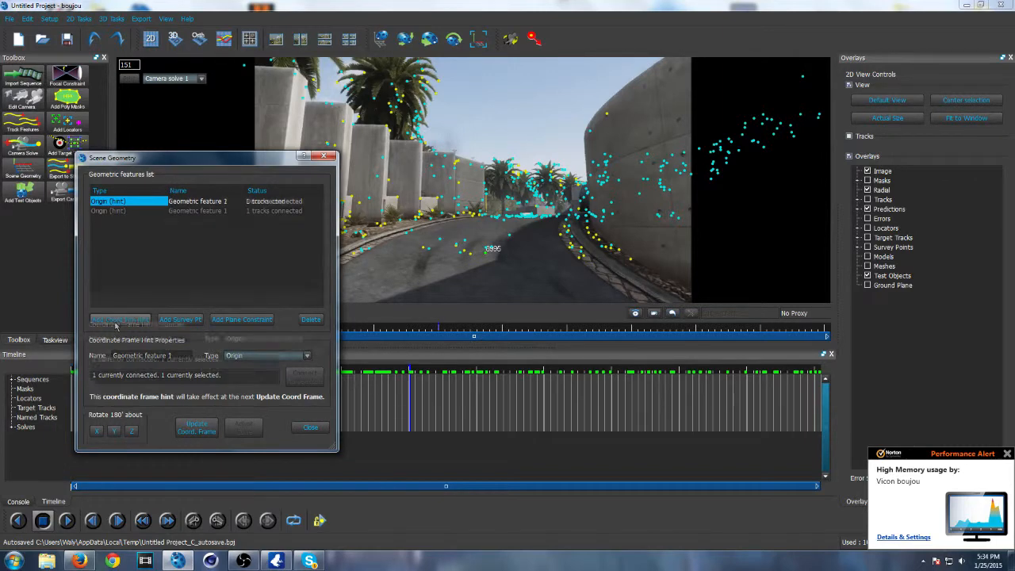
click(267, 356)
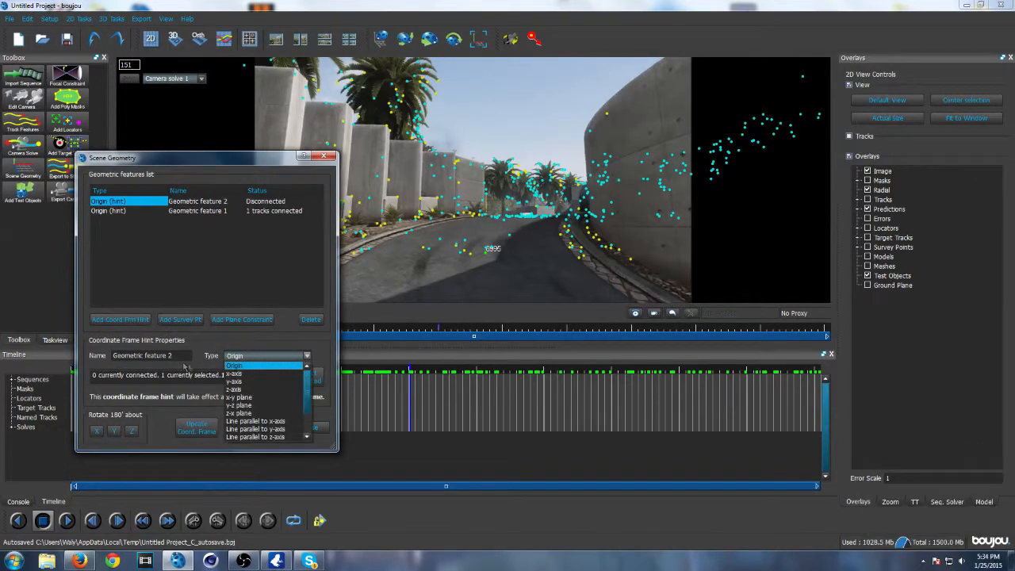
click(242, 374)
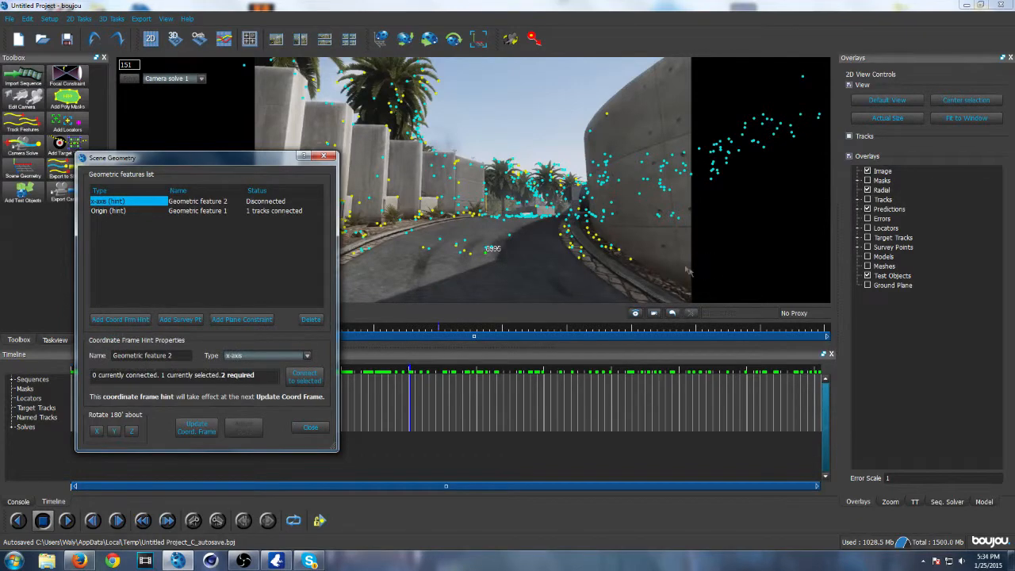
click(485, 254)
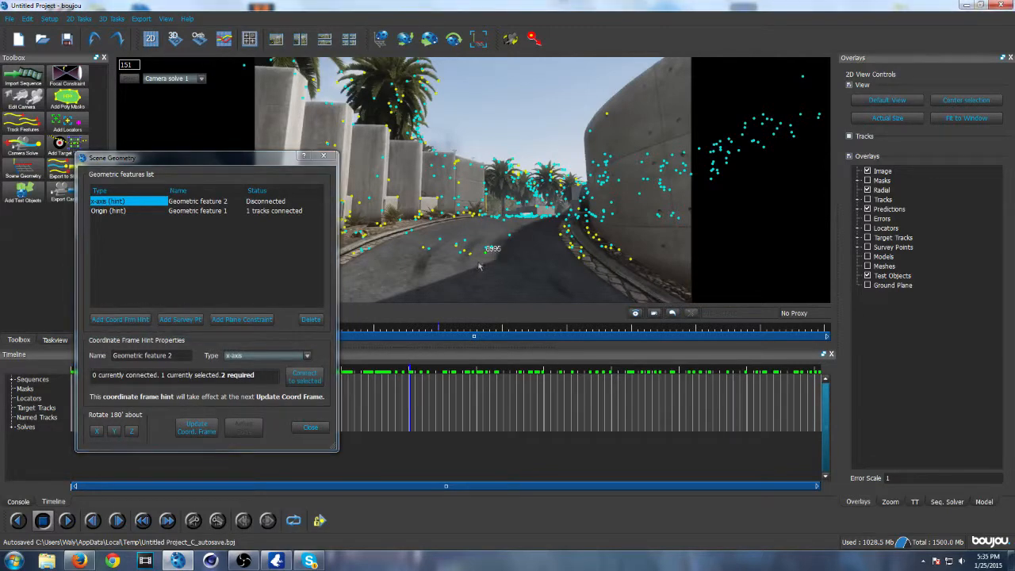
shift+click(470, 254)
click(305, 377)
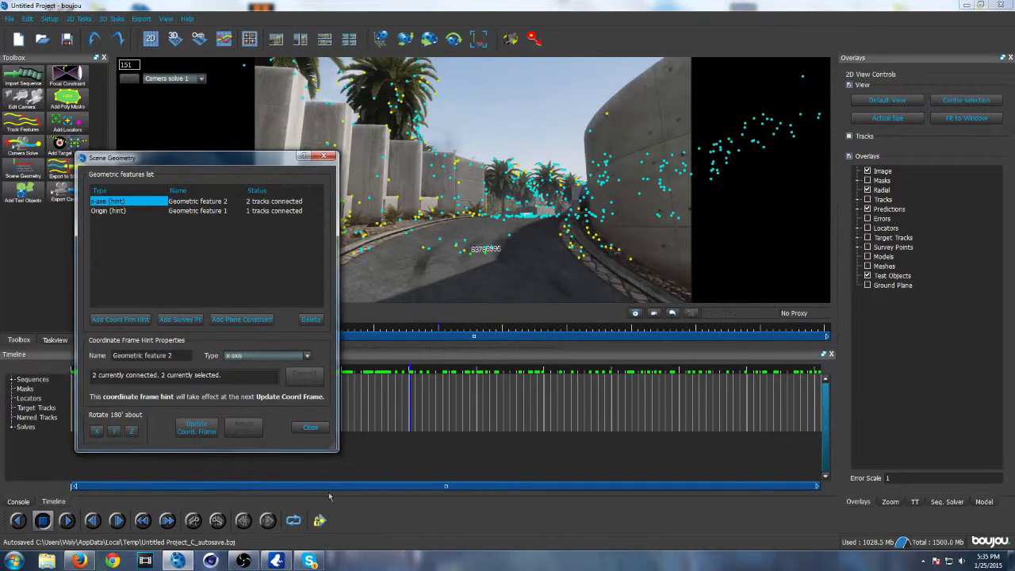
click(198, 428)
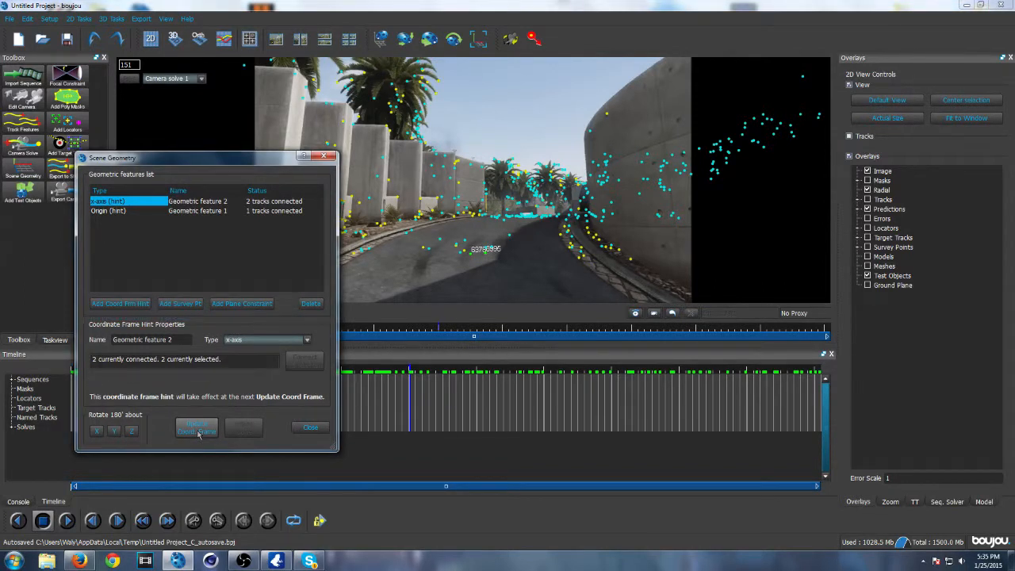
Step: Add a z-axis coordinate frame hint and connect it to the origin point and the road point just beyond it
click(121, 320)
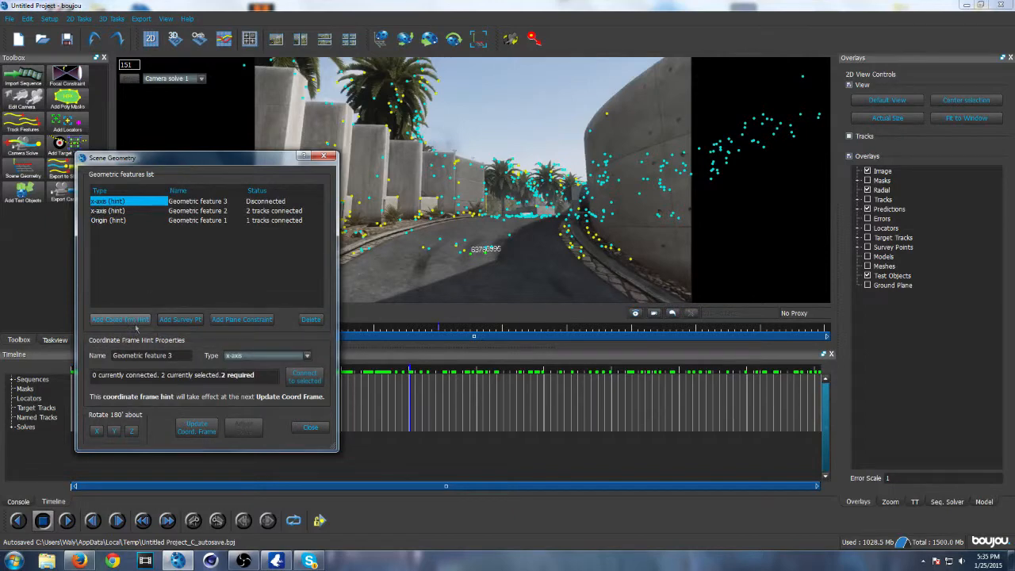
click(276, 358)
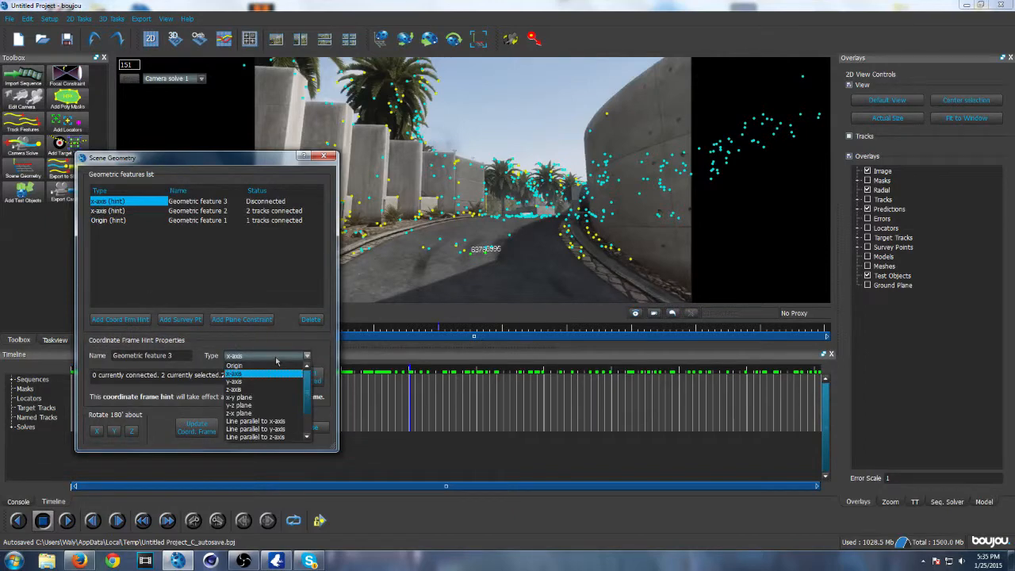
click(256, 390)
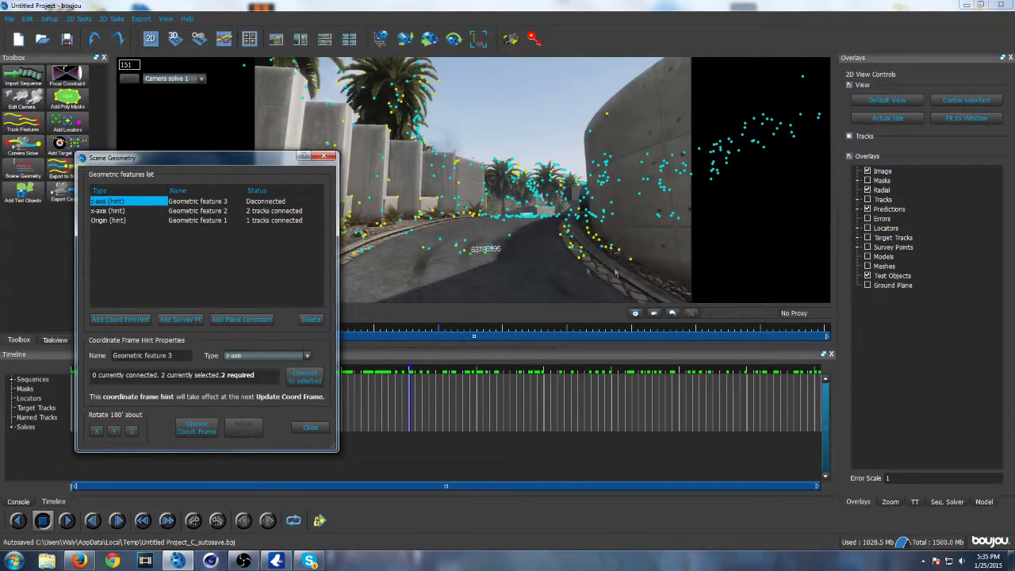
click(576, 228)
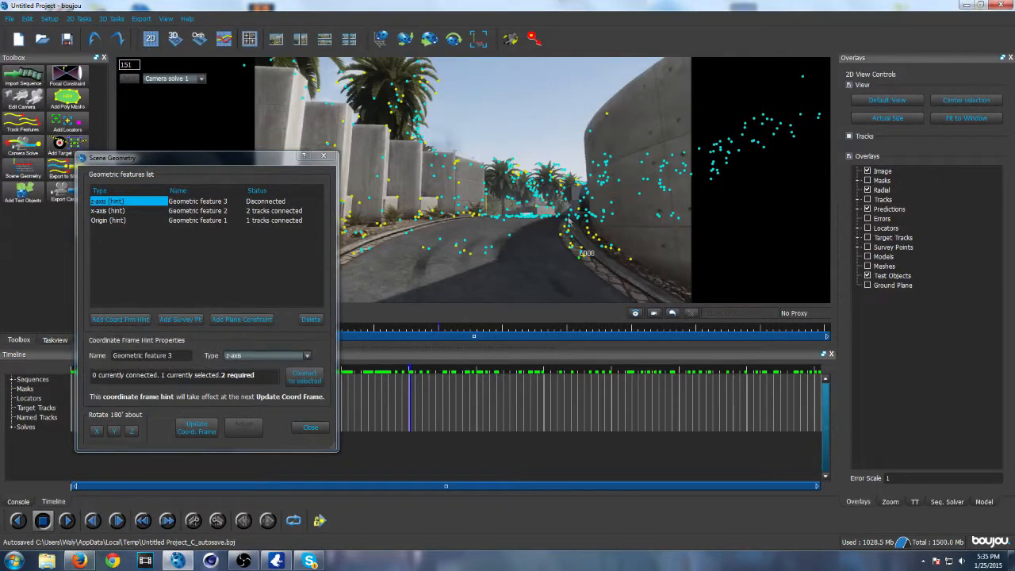
click(505, 270)
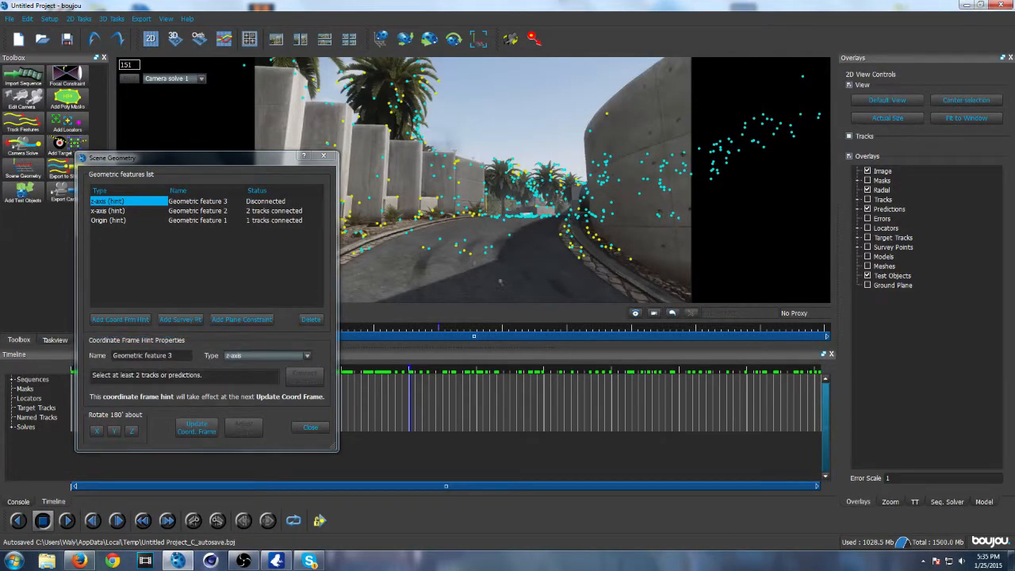
click(488, 252)
shift+click(490, 243)
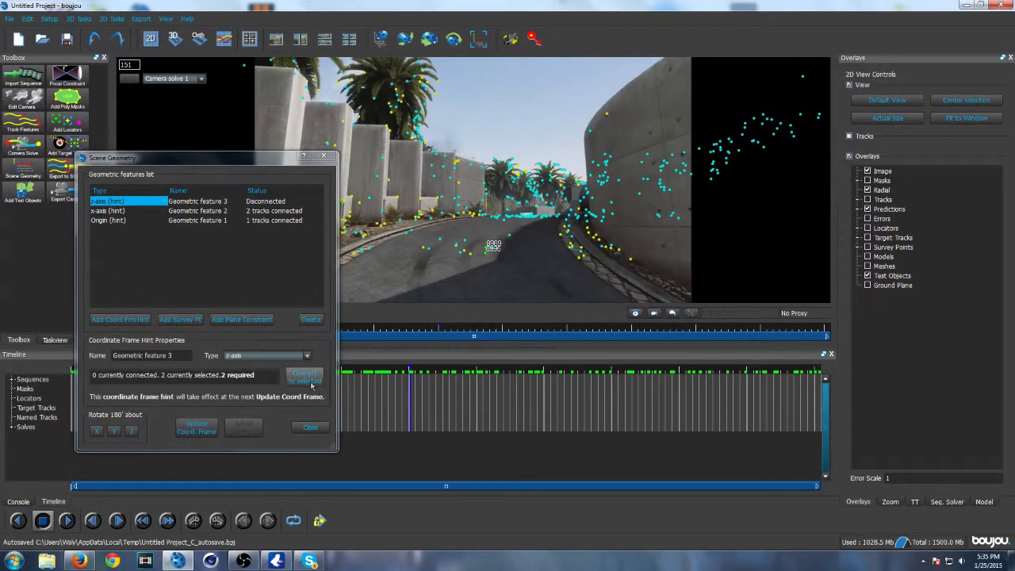
click(305, 377)
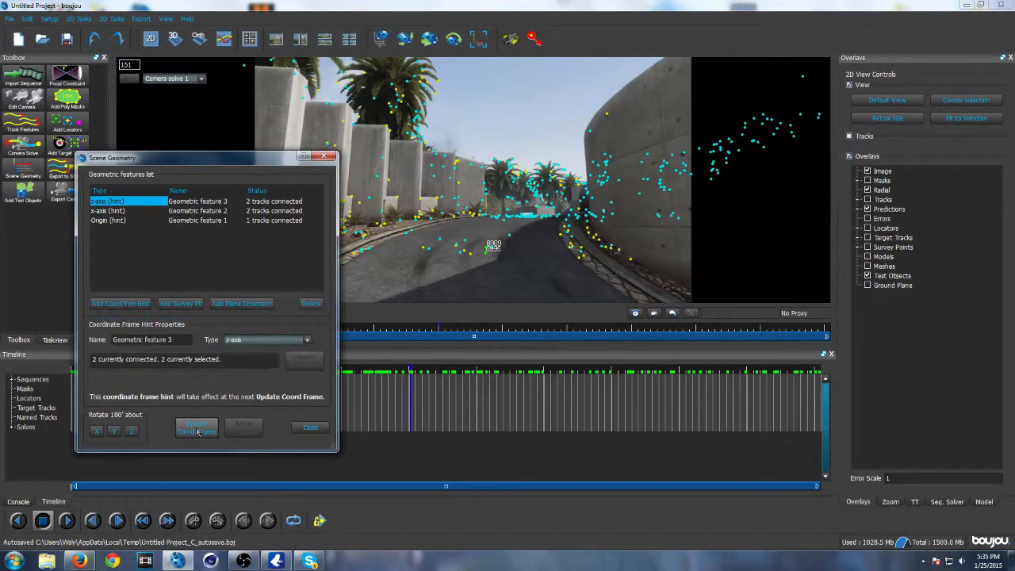
Step: Check the available types for the z-axis coordinate frame hint, and close Scene Geometry
click(307, 355)
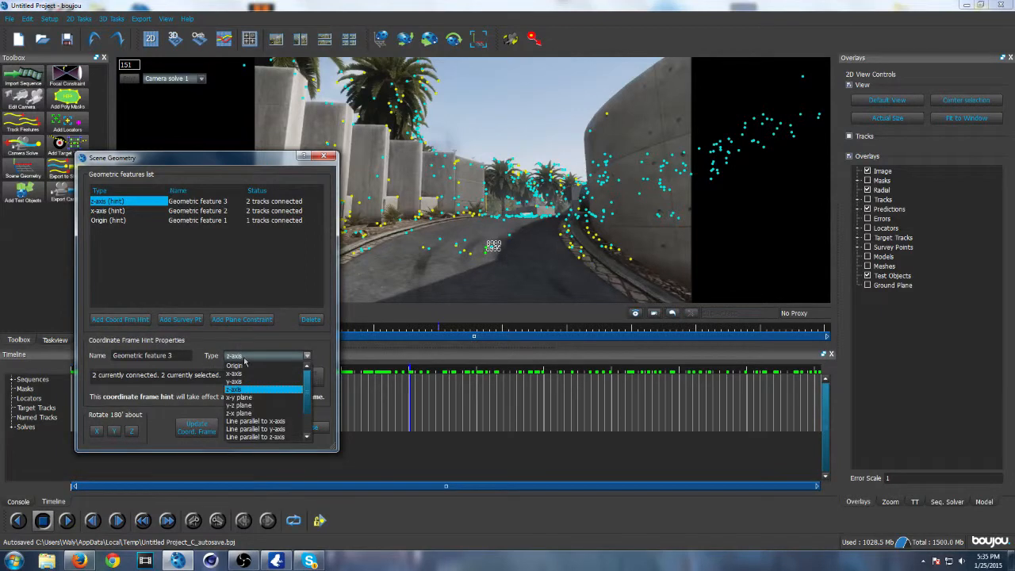
click(250, 341)
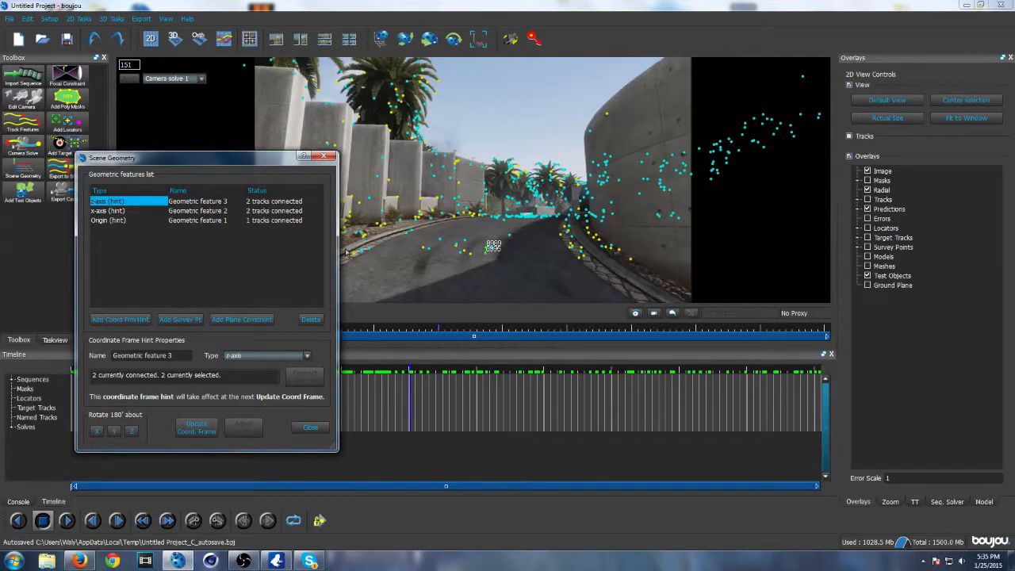
click(322, 156)
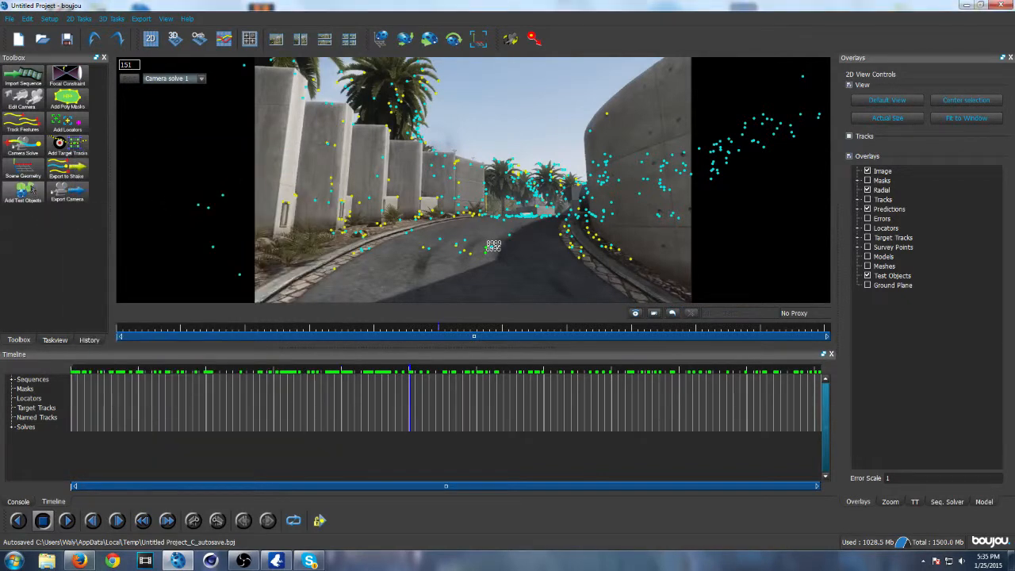
Step: Check the alignment at the origin by scrubbing through the sequence with a Ladybird test object inserted, and delete the test object
click(23, 190)
drag(411, 381, 746, 288)
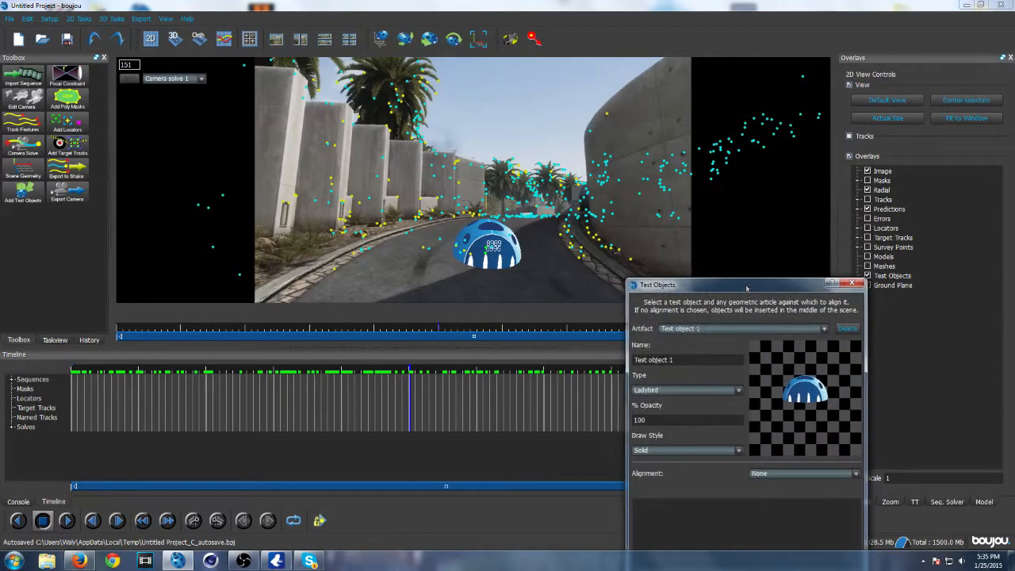
drag(408, 376, 284, 387)
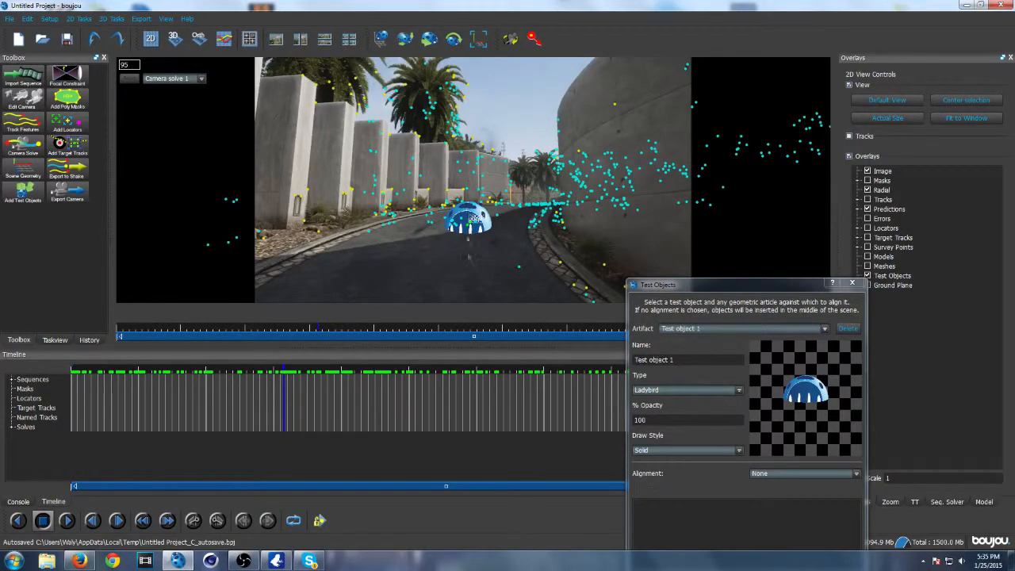
drag(284, 389, 446, 366)
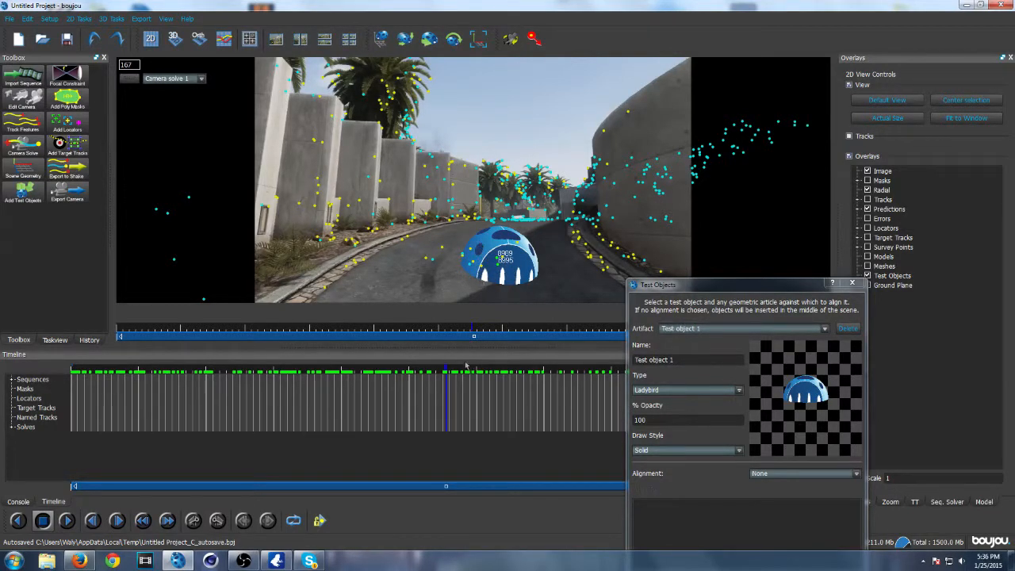
drag(451, 372, 396, 368)
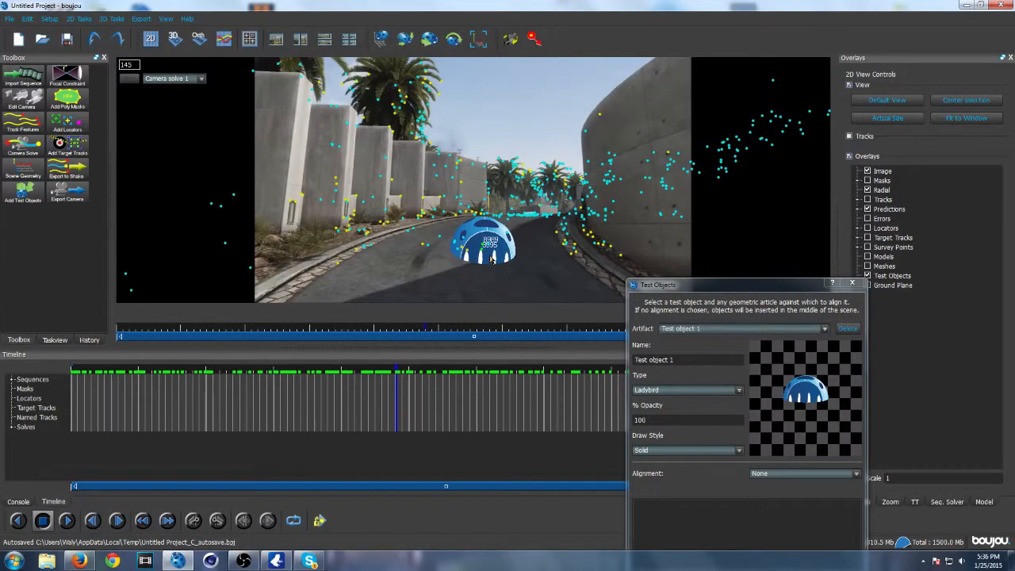
drag(396, 371, 431, 375)
drag(708, 289, 356, 211)
click(521, 248)
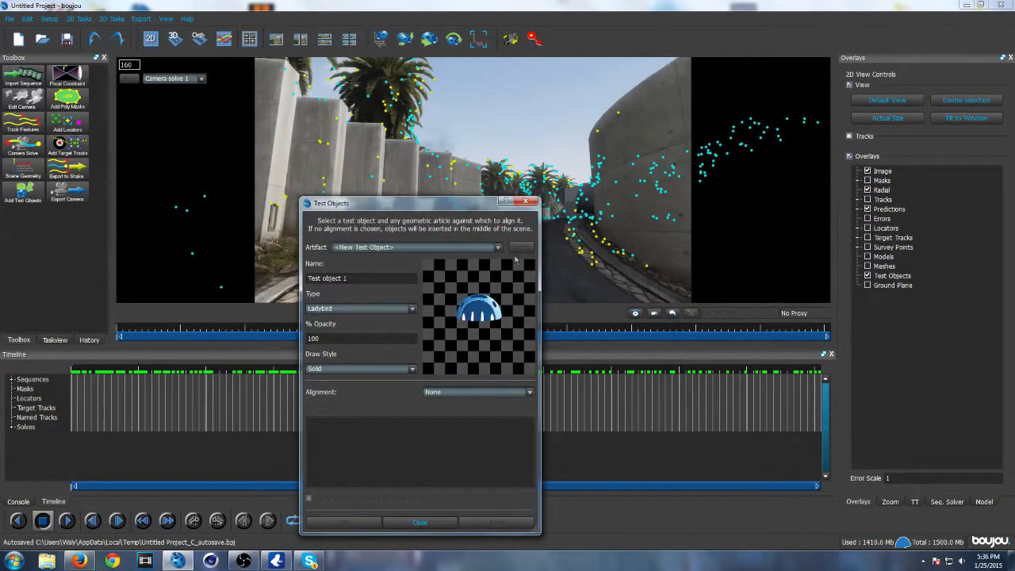
click(526, 201)
Step: Start a camera export and set its file name to Scene 1 in the Portfolio/Frames/Motion Tracking/Tutorial folder
click(67, 190)
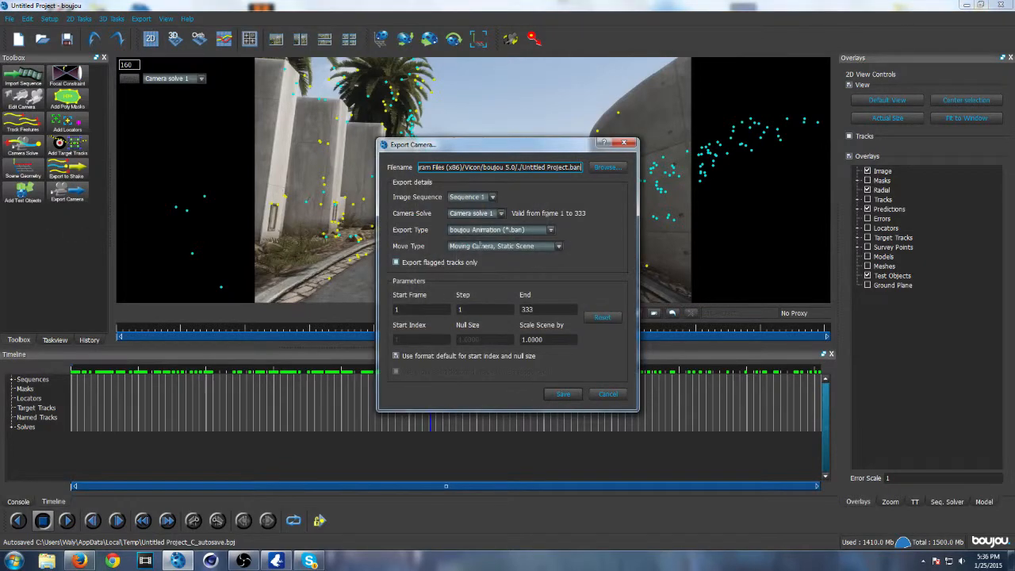
click(608, 168)
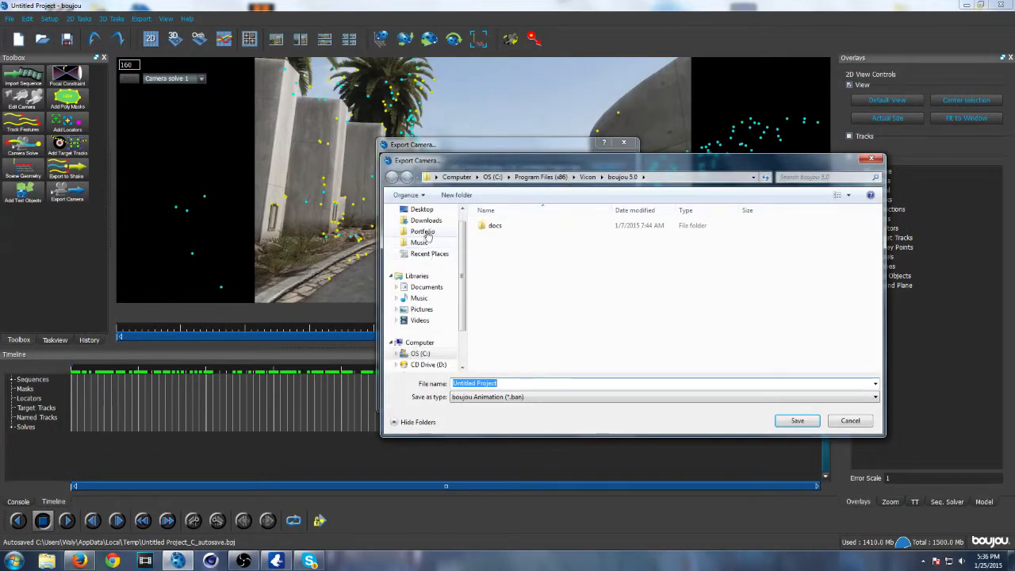
click(423, 232)
click(506, 304)
double_click(506, 304)
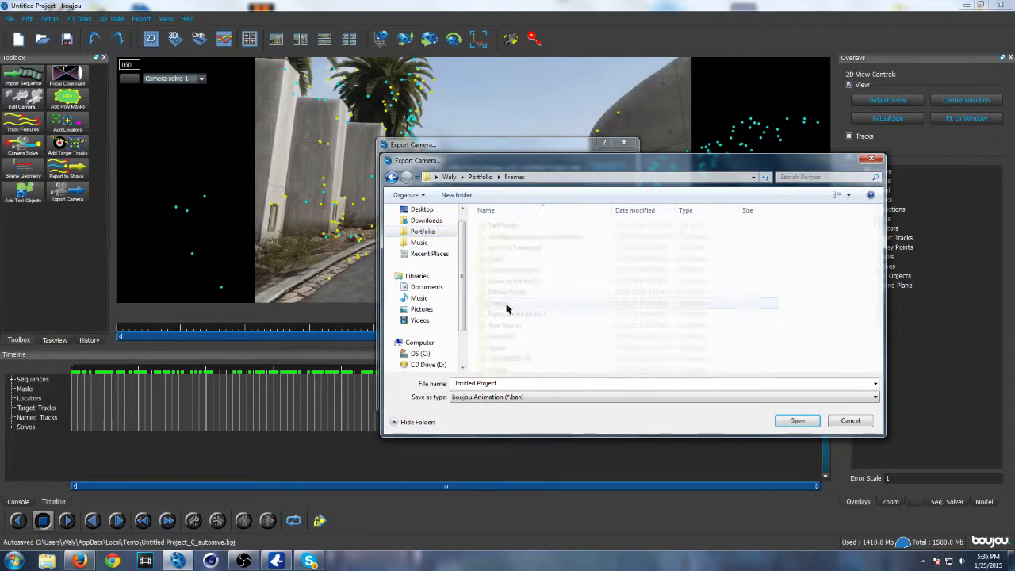
double_click(516, 248)
double_click(515, 242)
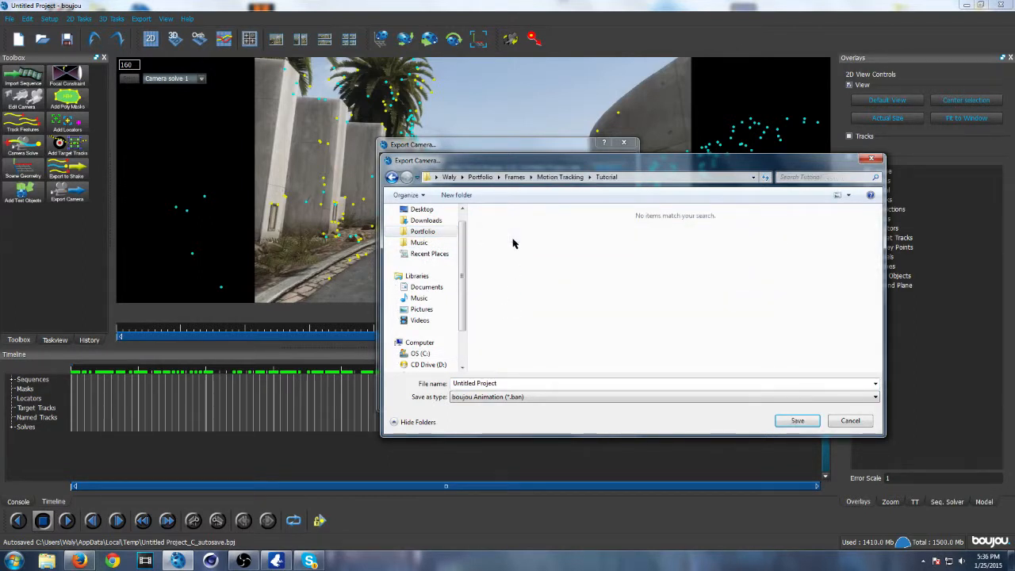
double_click(505, 384)
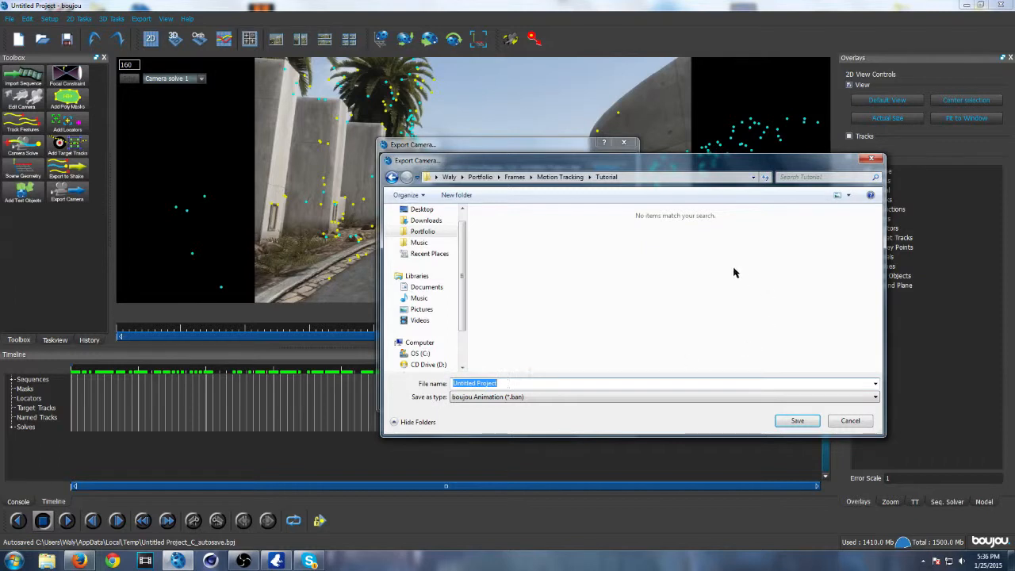
key(BackSpace)
text(Scene 1)
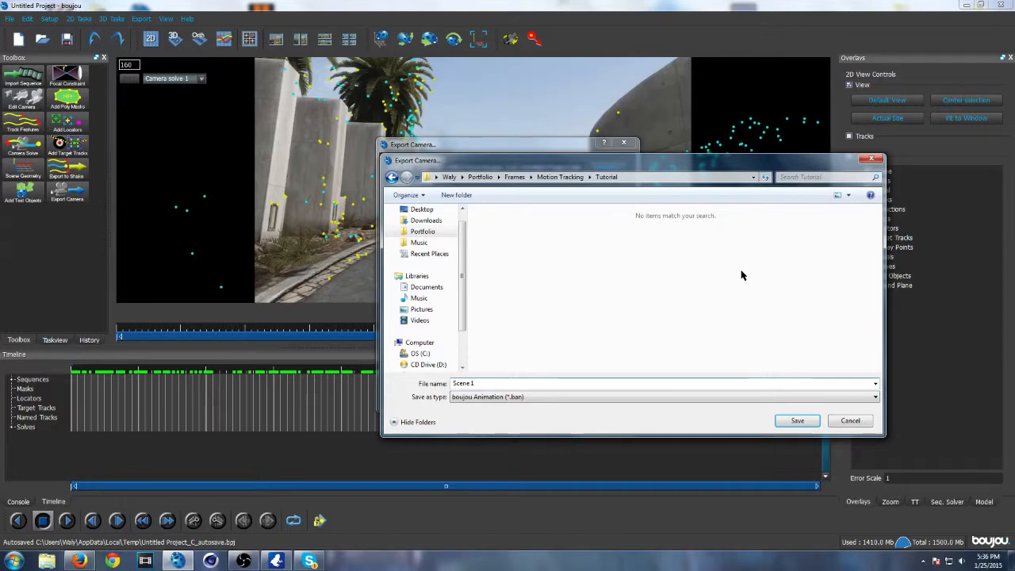
click(795, 421)
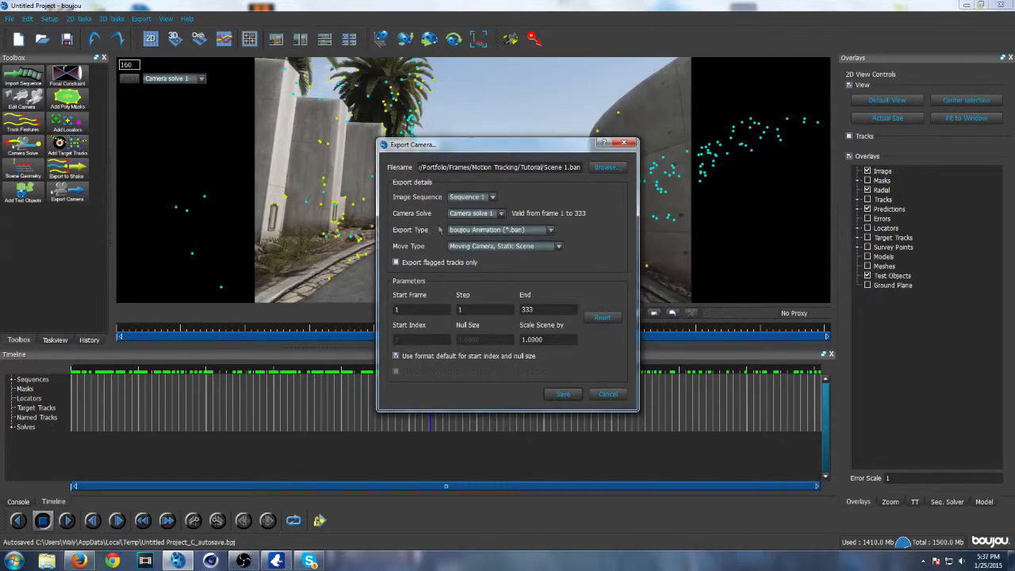
Step: Set the export type to Cinema 4D (*.c4d) and the scene scale to 100, and save the camera export
click(483, 230)
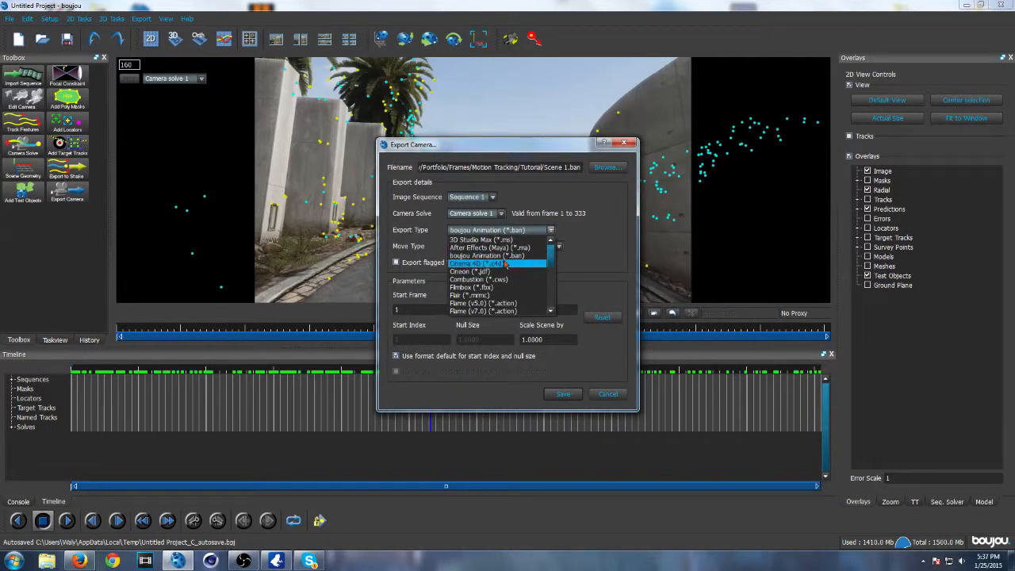
click(505, 263)
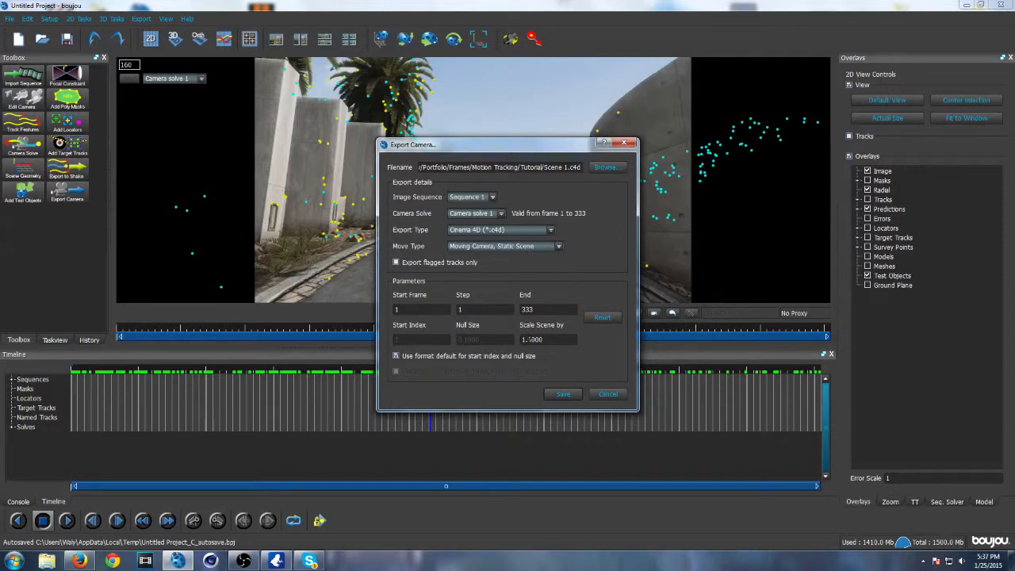
double_click(551, 338)
text(100)
click(572, 399)
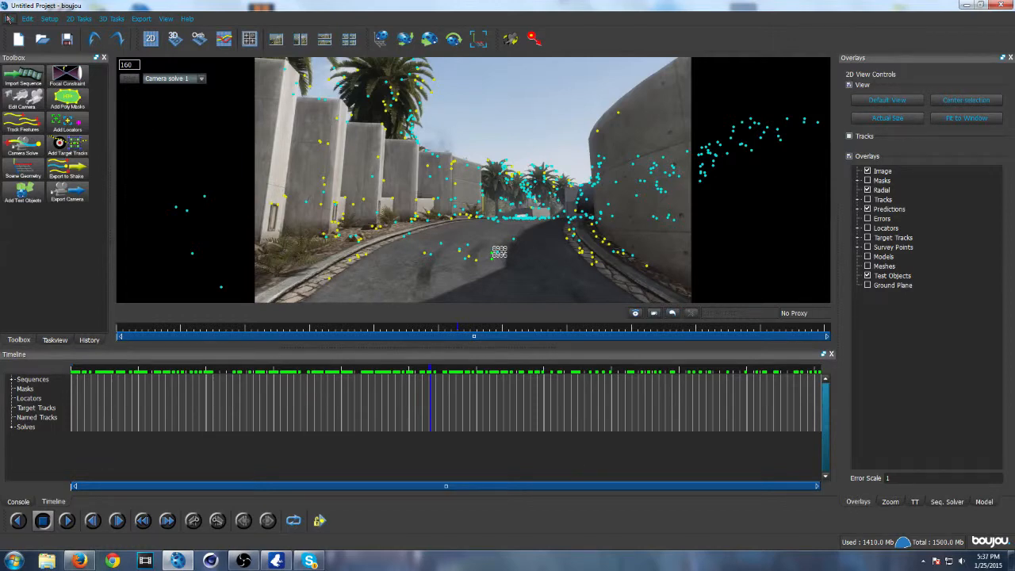
Step: Save the boujou project as Project in the Tutorial folder
click(9, 18)
click(24, 66)
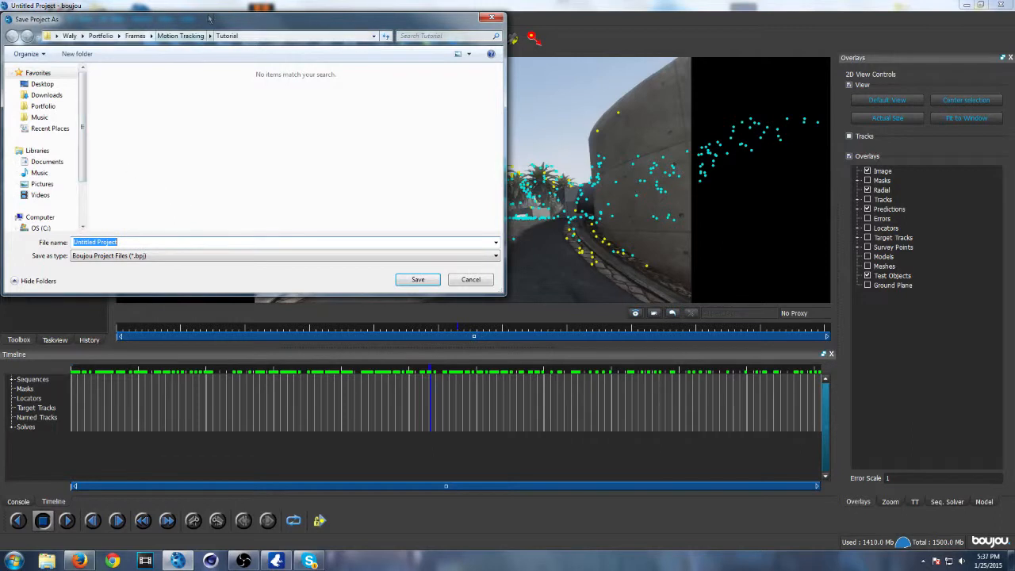
click(150, 243)
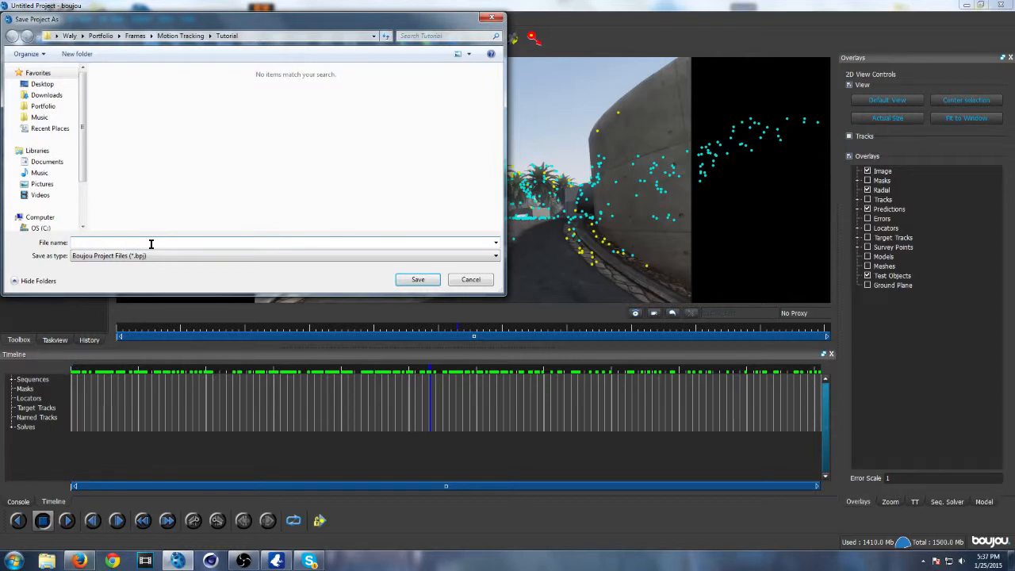
text(Project)
click(428, 280)
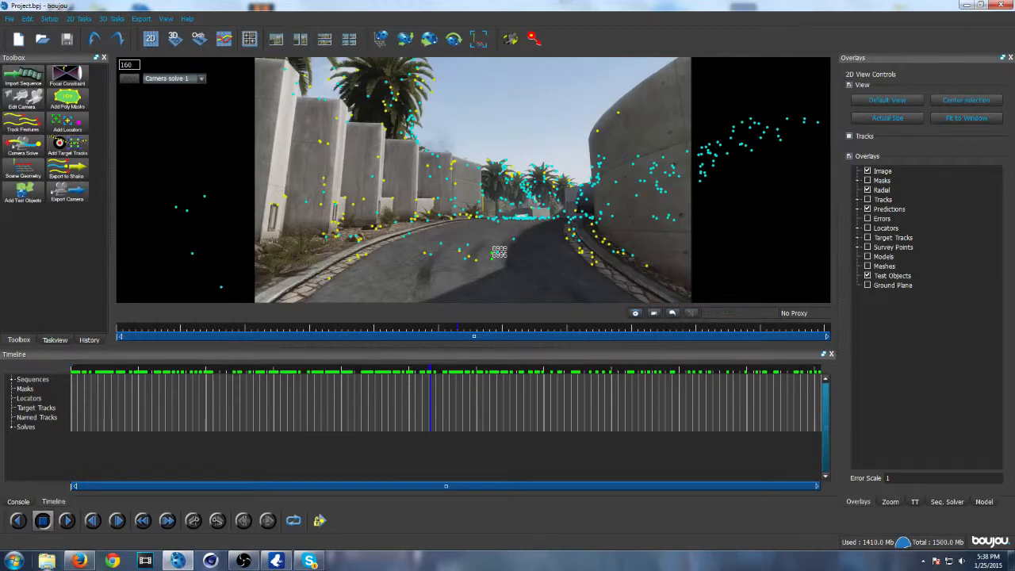
Step: Switch to Windows Explorer, check the Portfolio/Frames/Motion Tracking/Tutorial folder for the saved project and exported Scene 1 file, and close the window
click(50, 563)
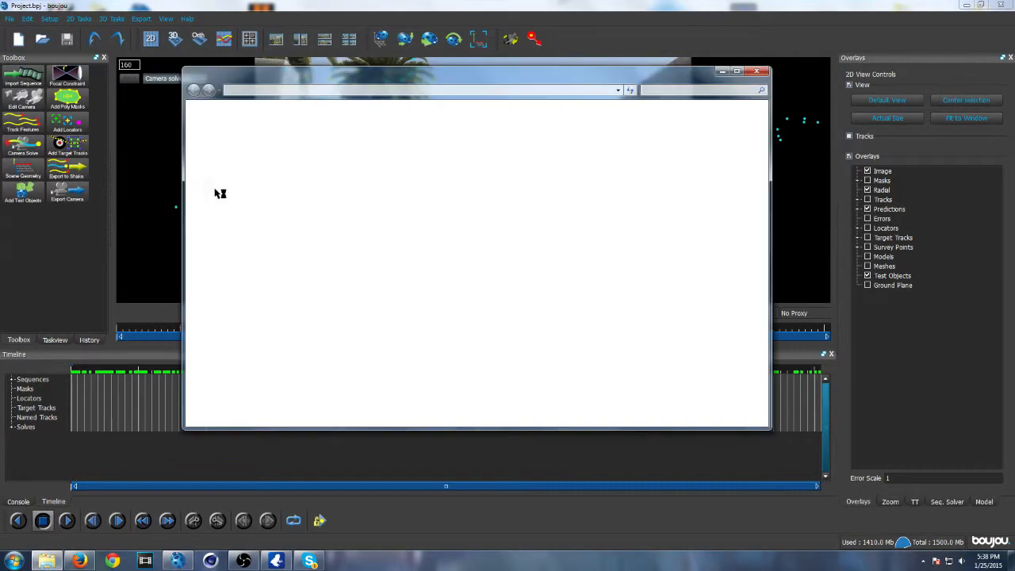
click(226, 161)
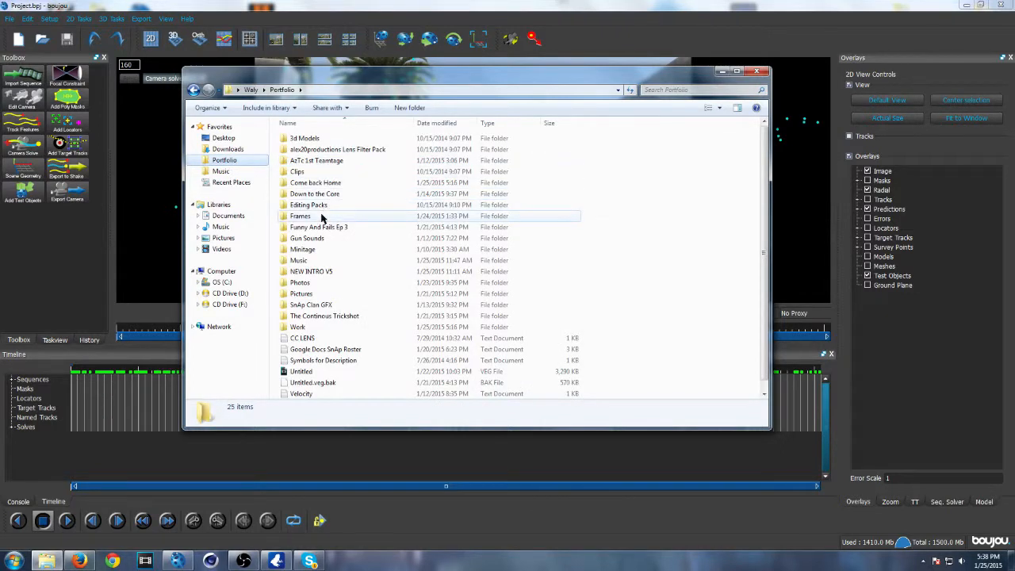
double_click(319, 216)
double_click(317, 161)
double_click(324, 150)
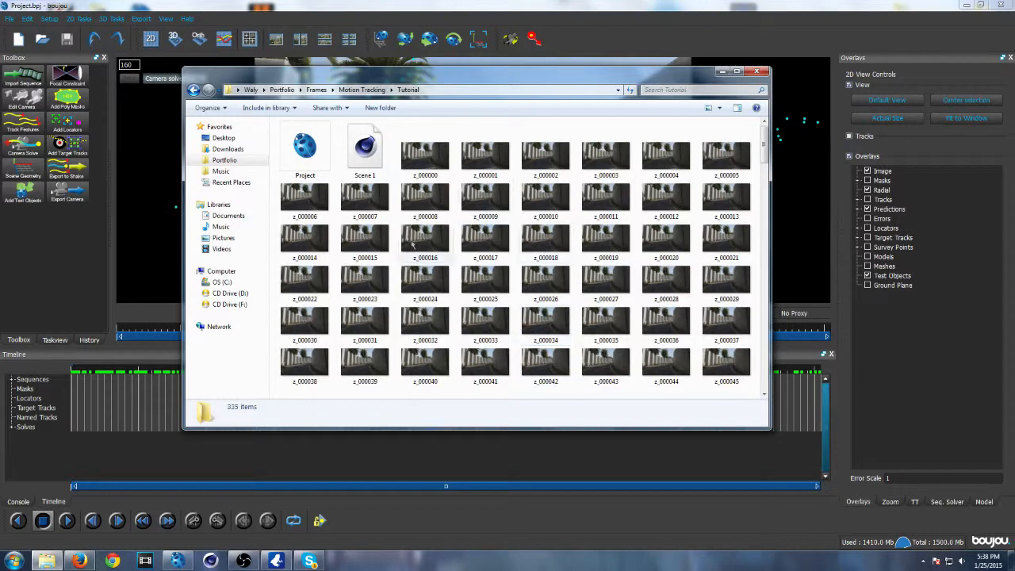
click(316, 164)
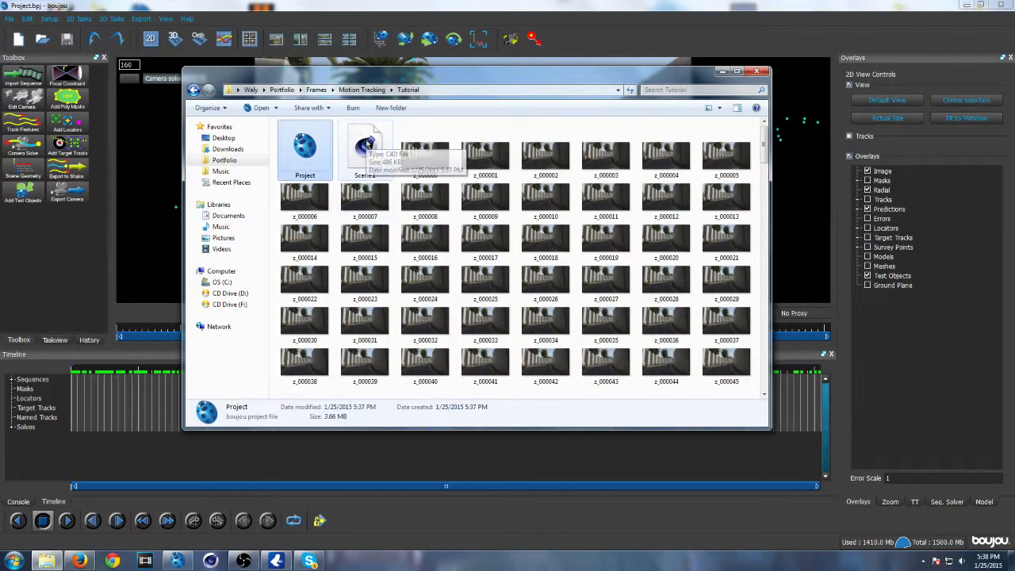
click(456, 266)
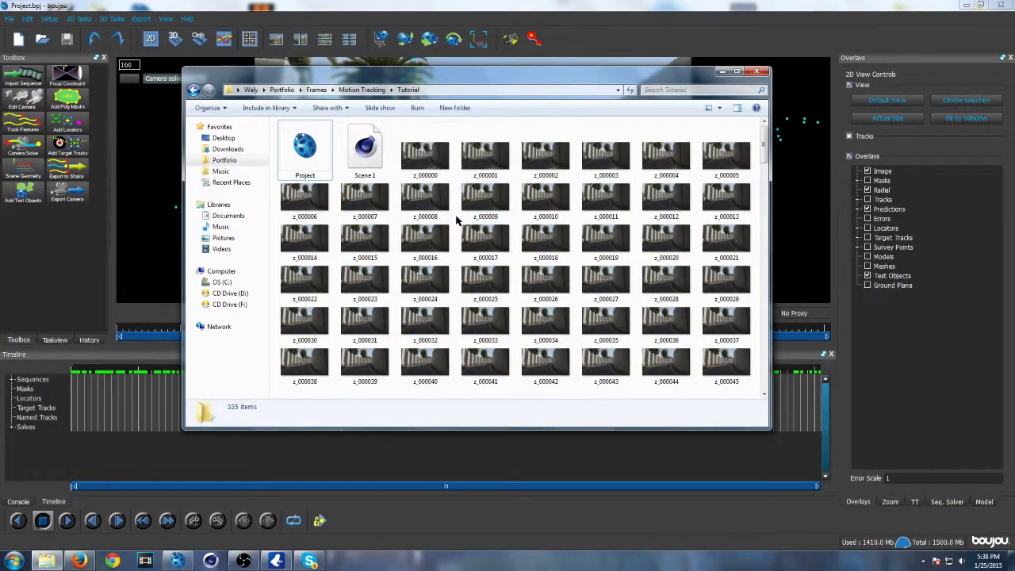
click(756, 72)
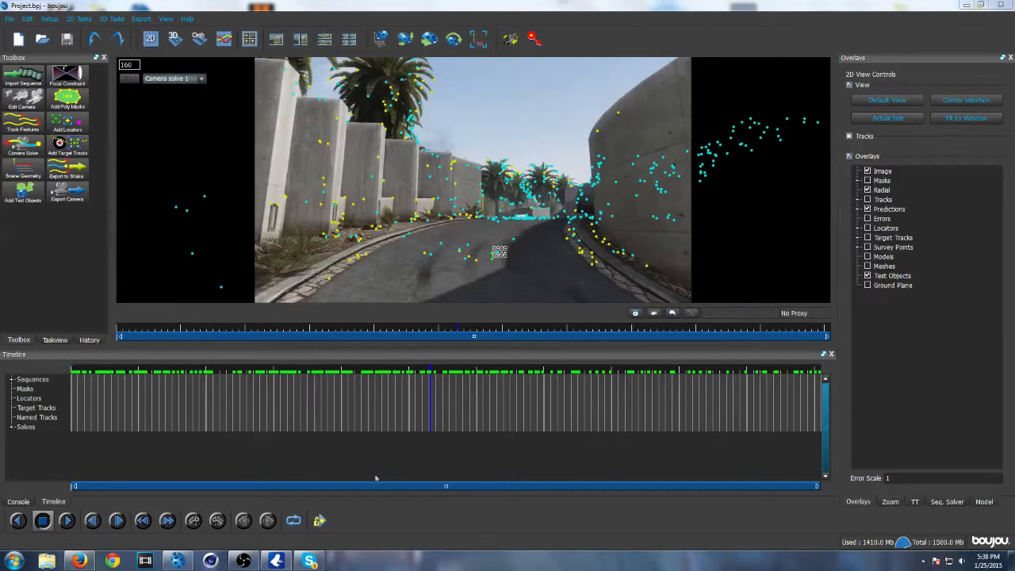